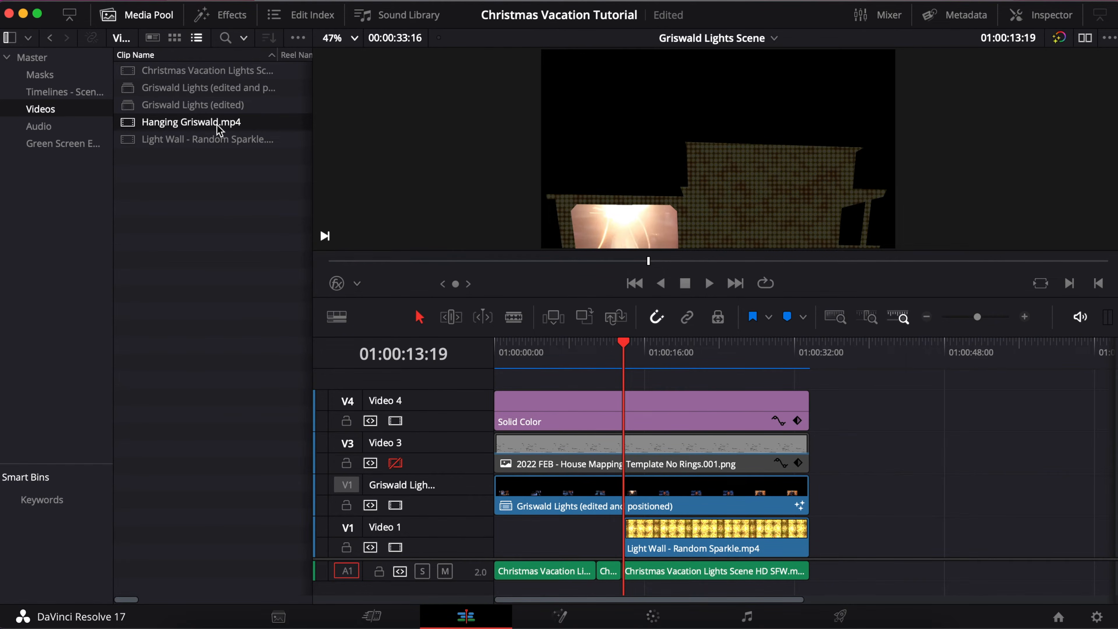
# - Place Hanging Griswald.mp4 on a new video track above the others, starting at the playhead at 01:00:13:19
pyautogui.moveTo(201, 125); pyautogui.dragTo(501, 384)
pyautogui.click(390, 619)
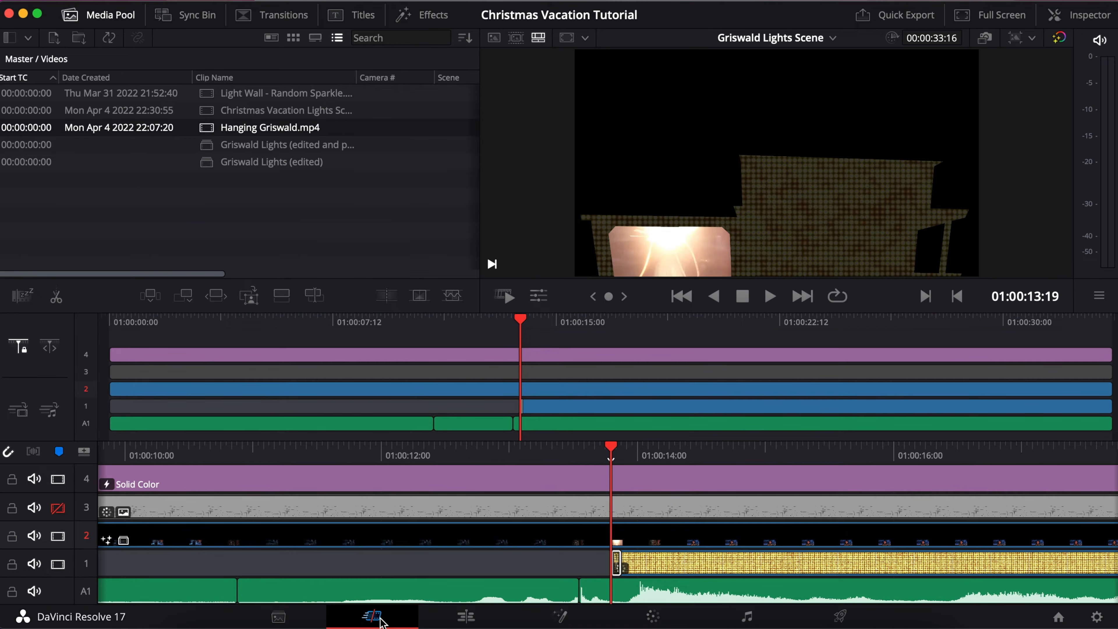
pyautogui.moveTo(287, 133); pyautogui.dragTo(611, 457)
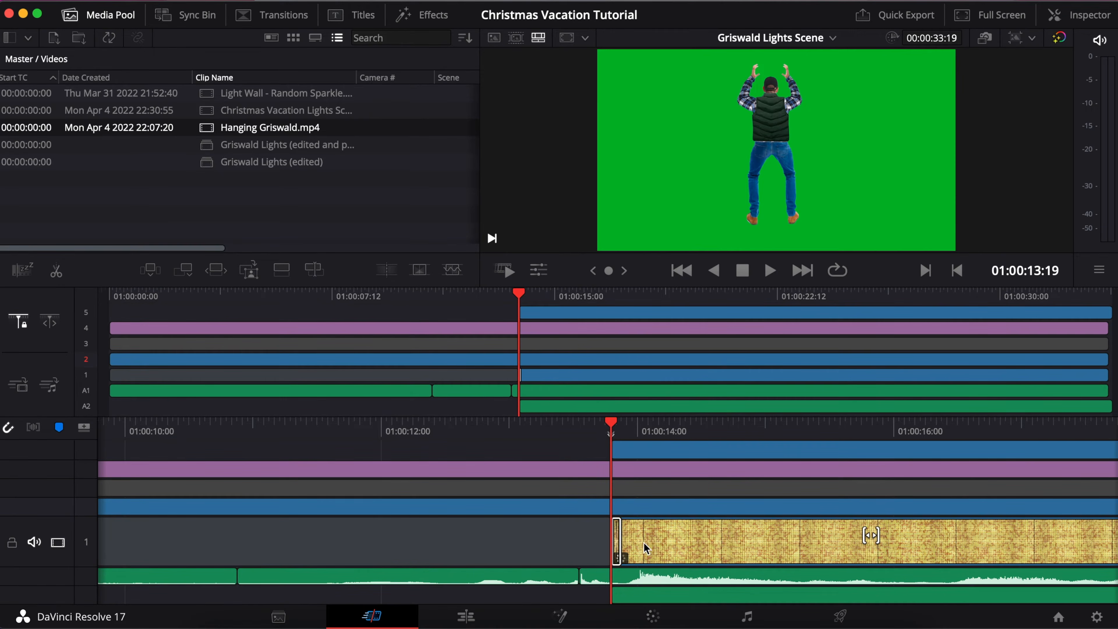
pyautogui.click(638, 456)
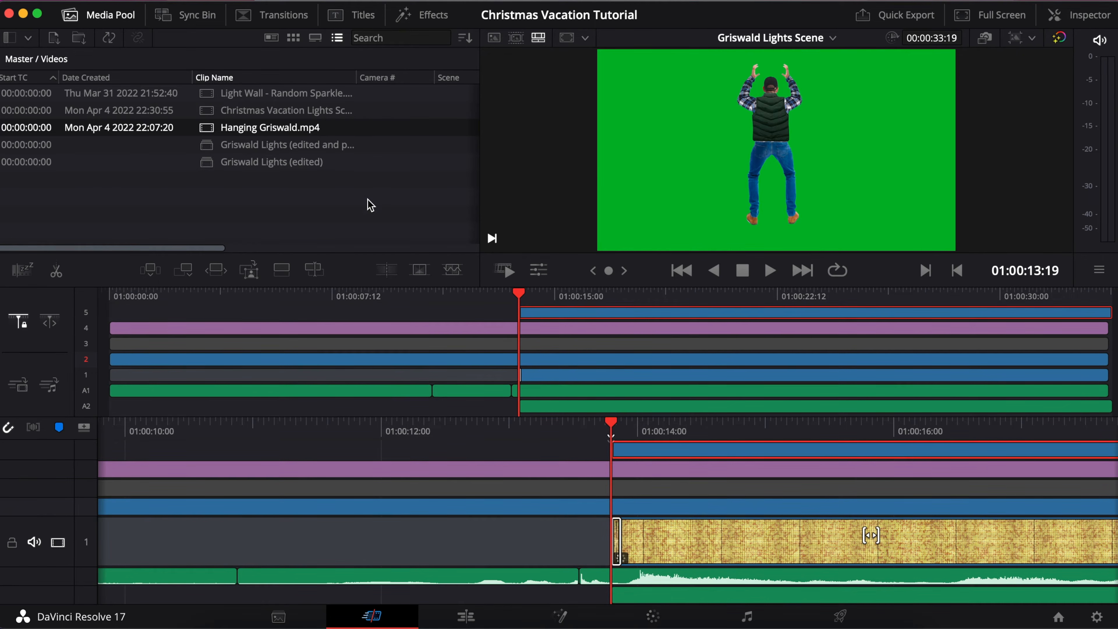
# - Return to the Edit page and delete the second audio track holding the Hanging Griswald.mp4 sound
pyautogui.click(465, 615)
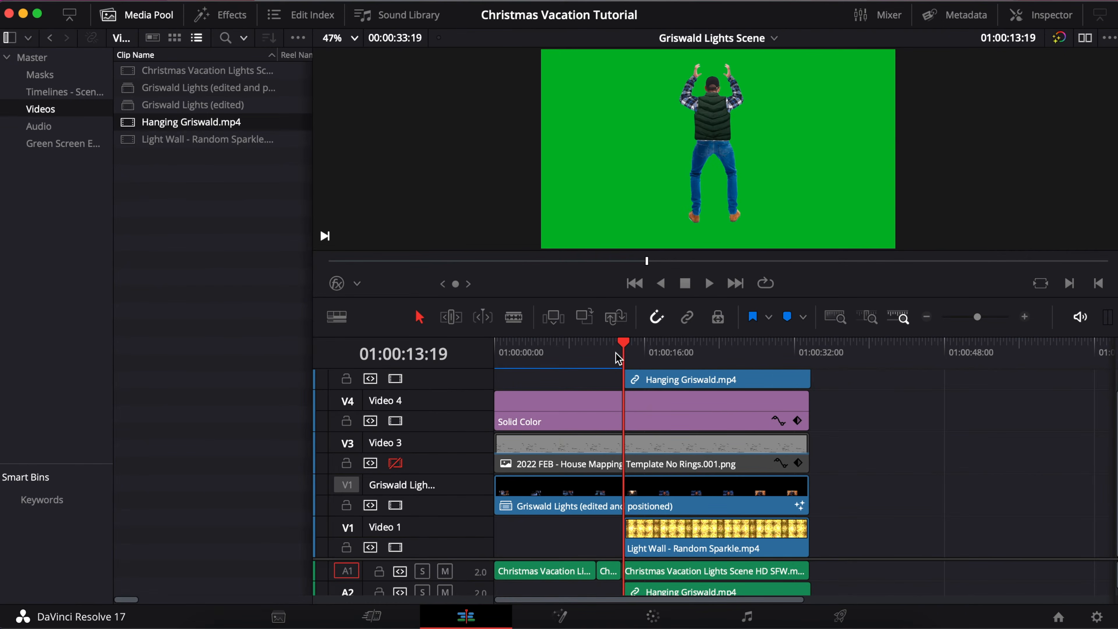
pyautogui.click(657, 320)
pyautogui.rightClick(466, 593)
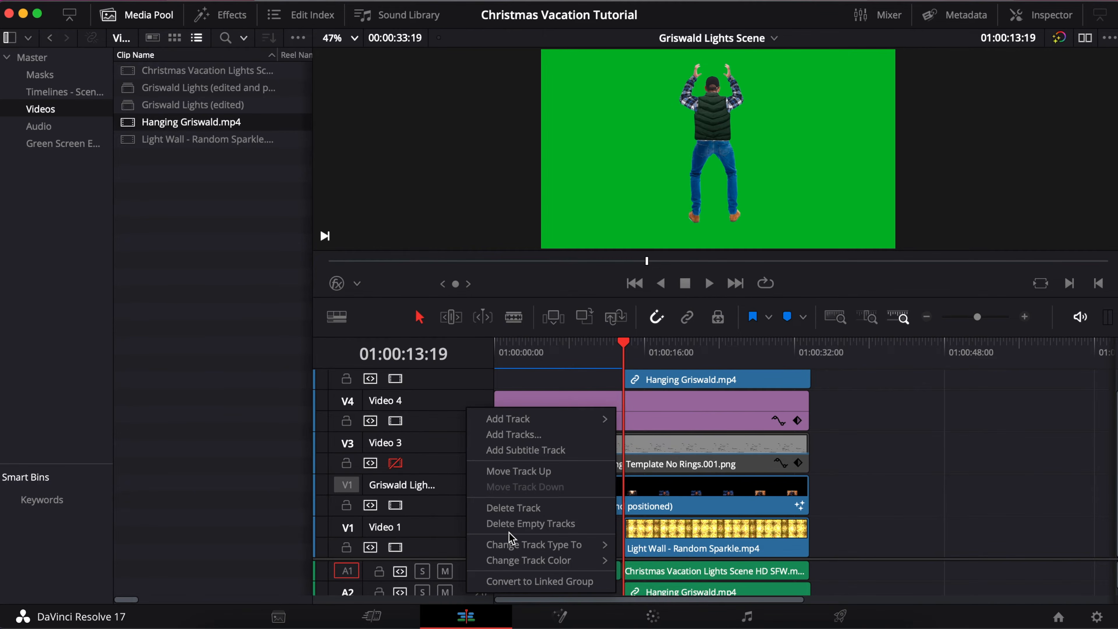
pyautogui.click(530, 511)
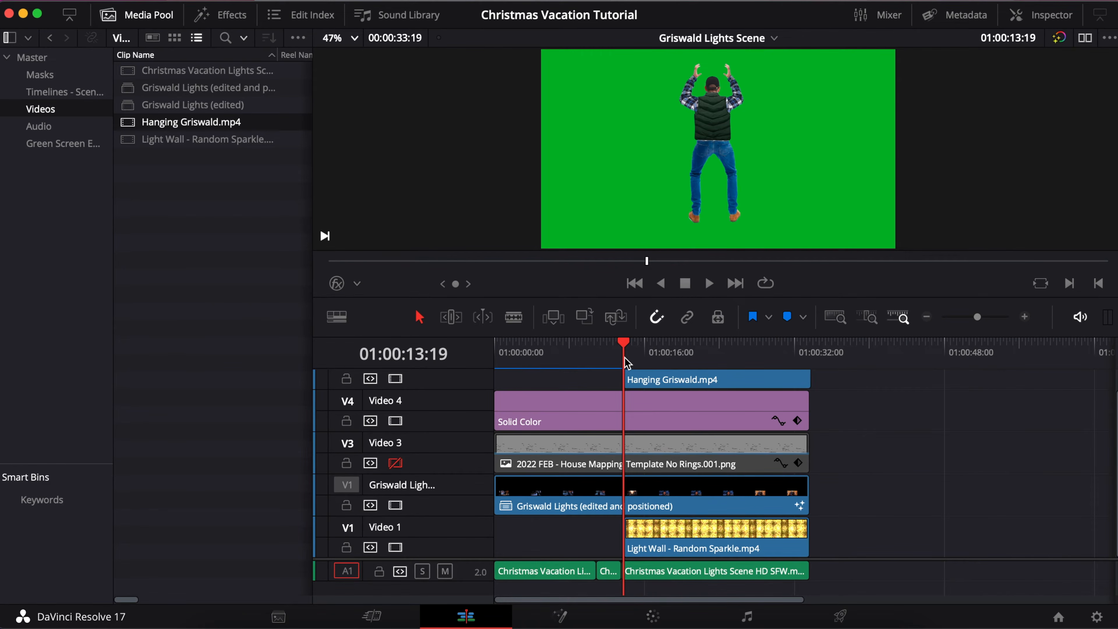
# - Move the playhead to 01:00:13:21 and toggle the house mapping template track, Video 3, on and back off
pyautogui.moveTo(626, 351)
pyautogui.mouseDown()
pyautogui.moveTo(596, 348)
pyautogui.moveTo(632, 354)
pyautogui.mouseUp()
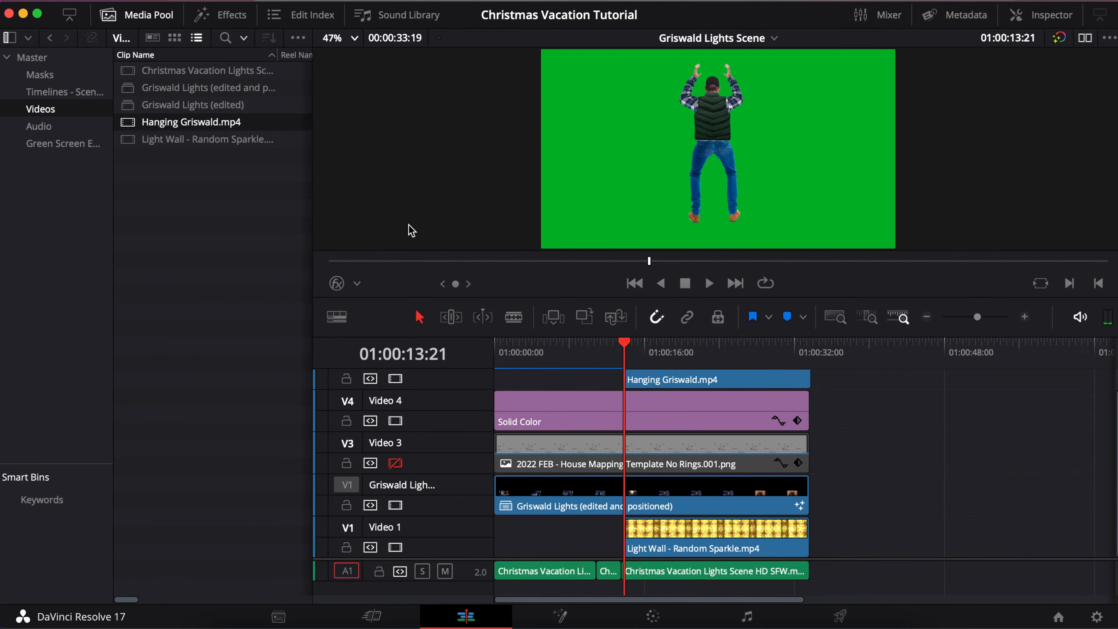
pyautogui.click(395, 463)
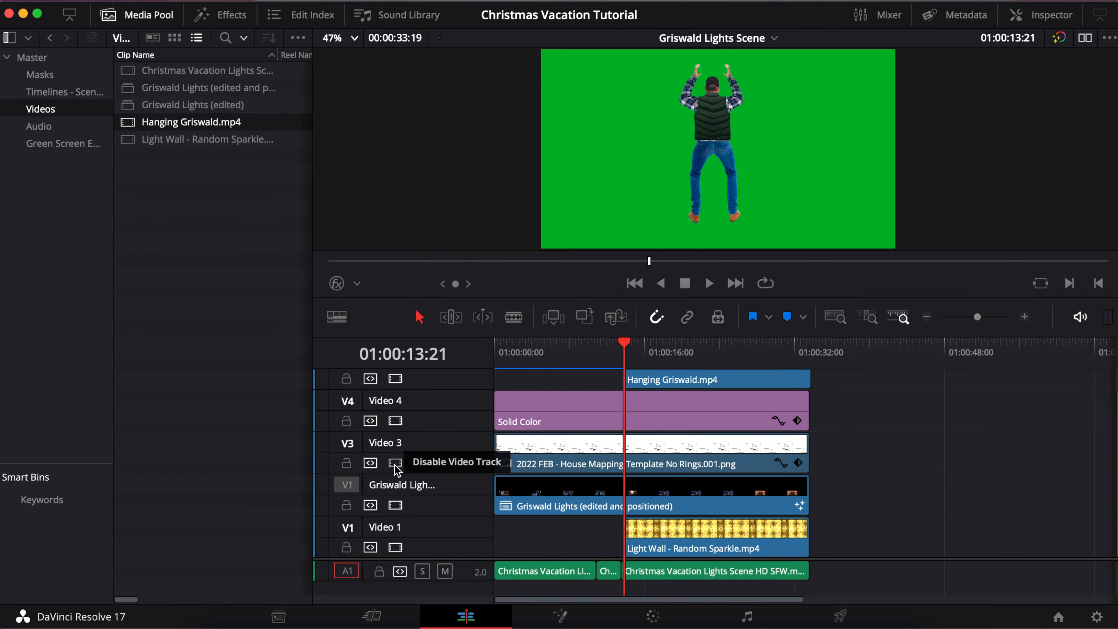
pyautogui.click(395, 463)
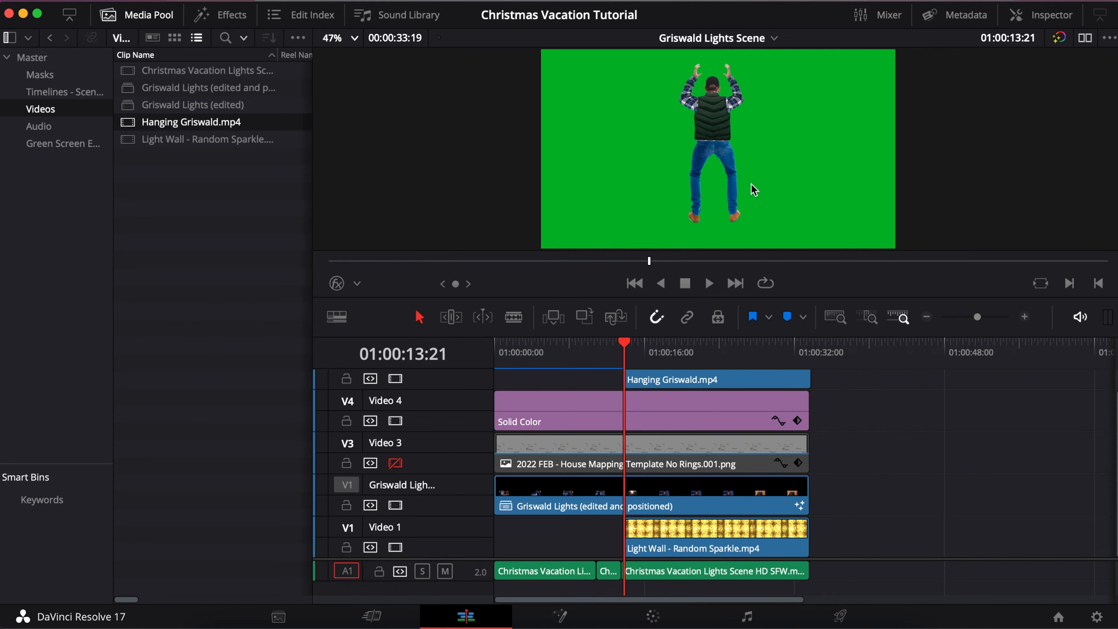
# - Apply the Open FX 3D Keyer effect from the Resolve FX Key group to the Hanging Griswald.mp4 clip on Video 5
pyautogui.click(662, 383)
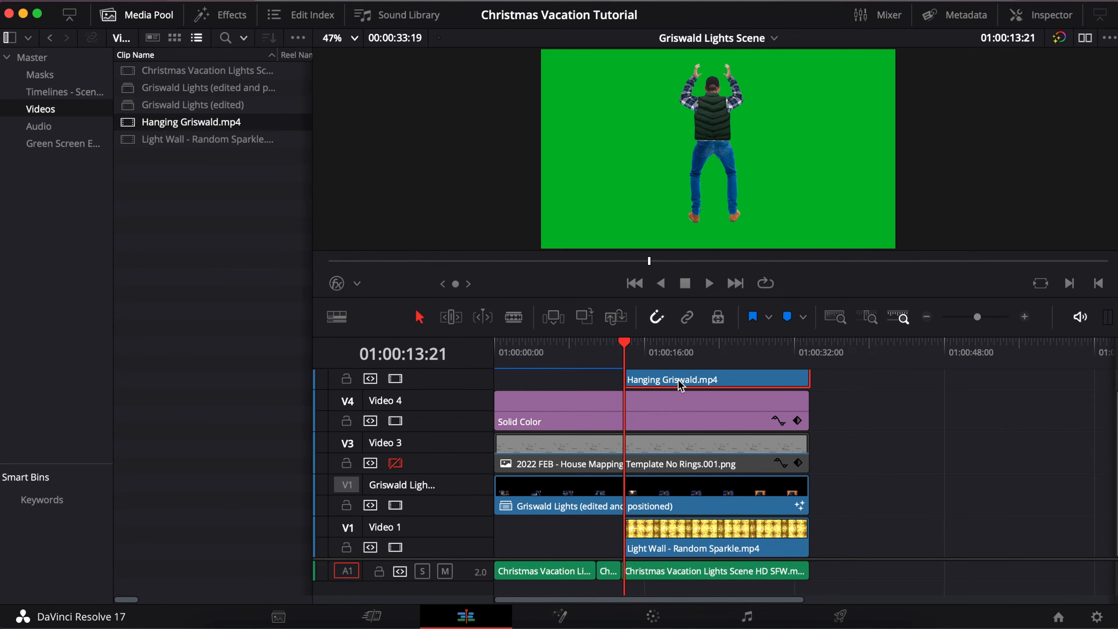
pyautogui.click(233, 18)
pyautogui.click(149, 14)
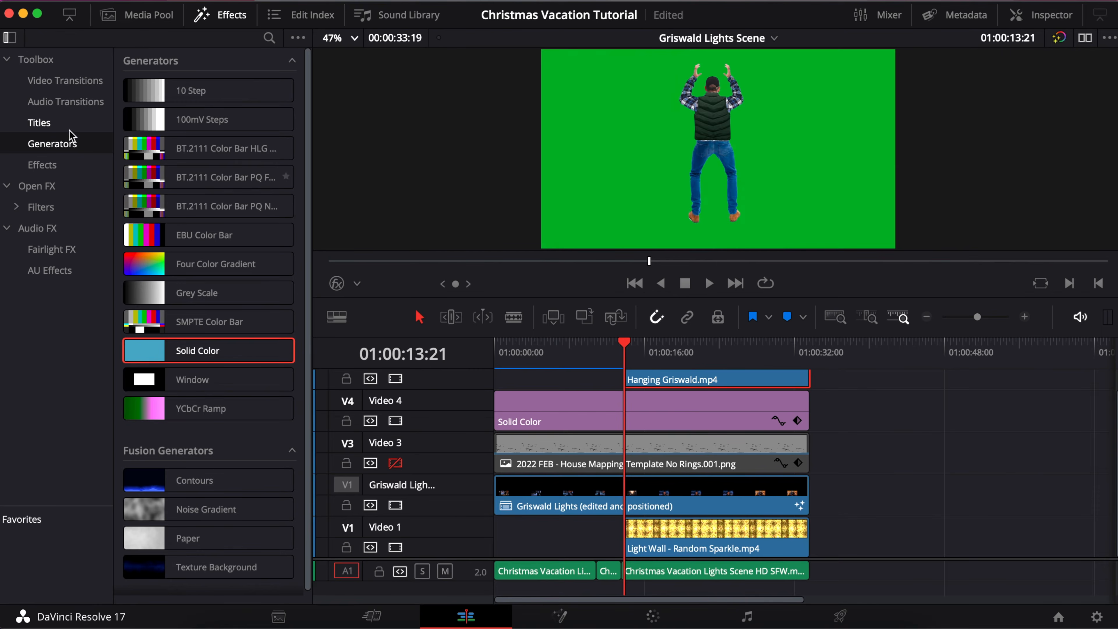
pyautogui.click(53, 186)
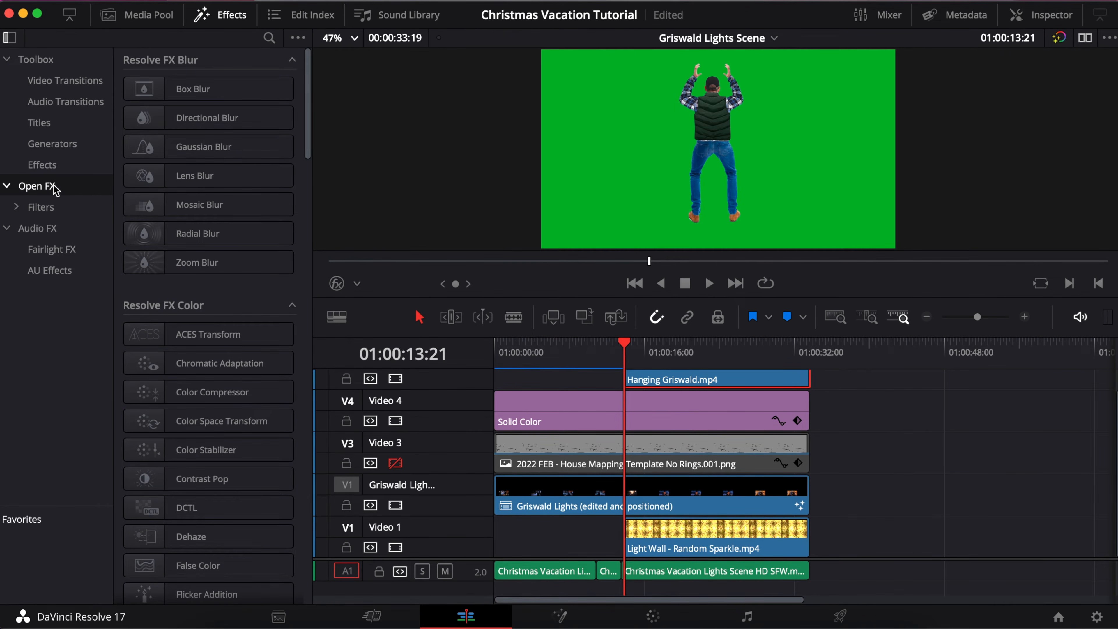
pyautogui.scroll(-1, 170, 316)
pyautogui.scroll(-10, 170, 316)
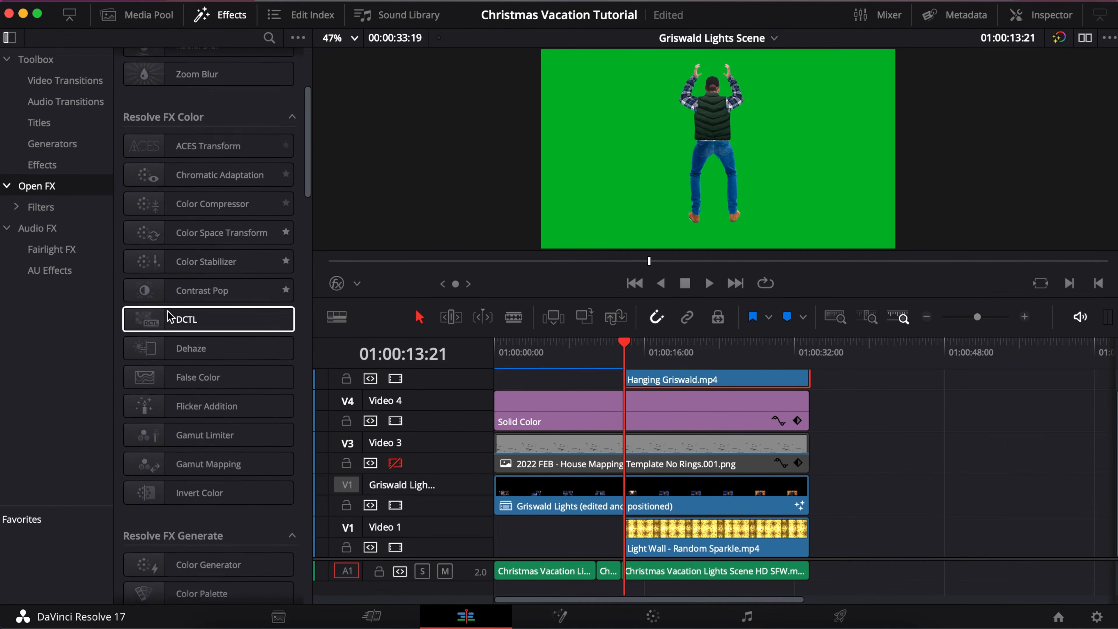
pyautogui.scroll(-2, 168, 315)
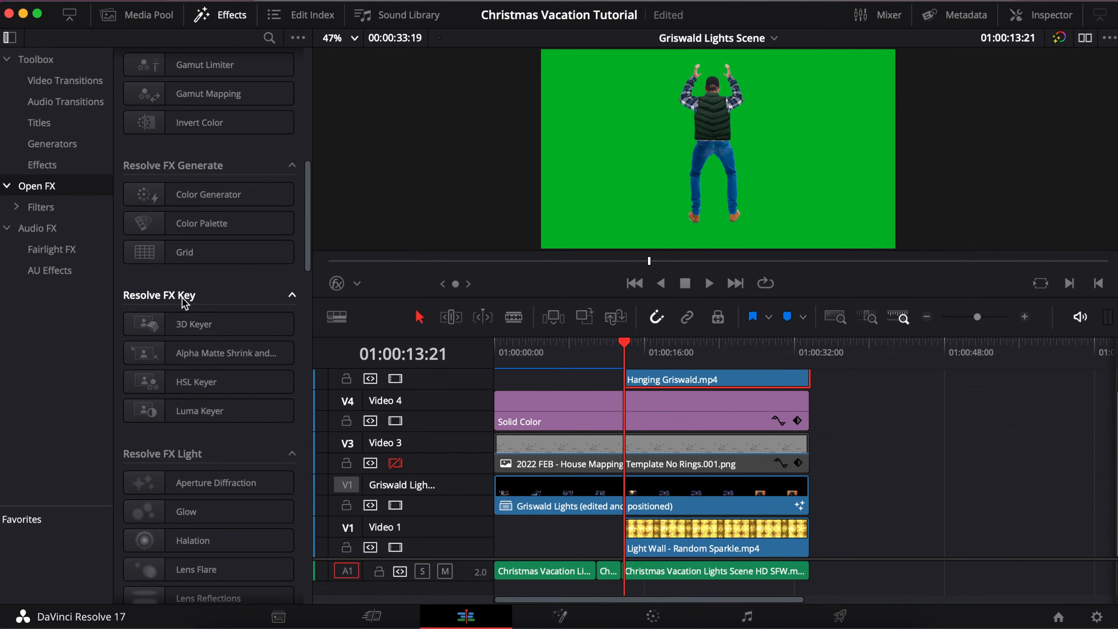
pyautogui.click(203, 327)
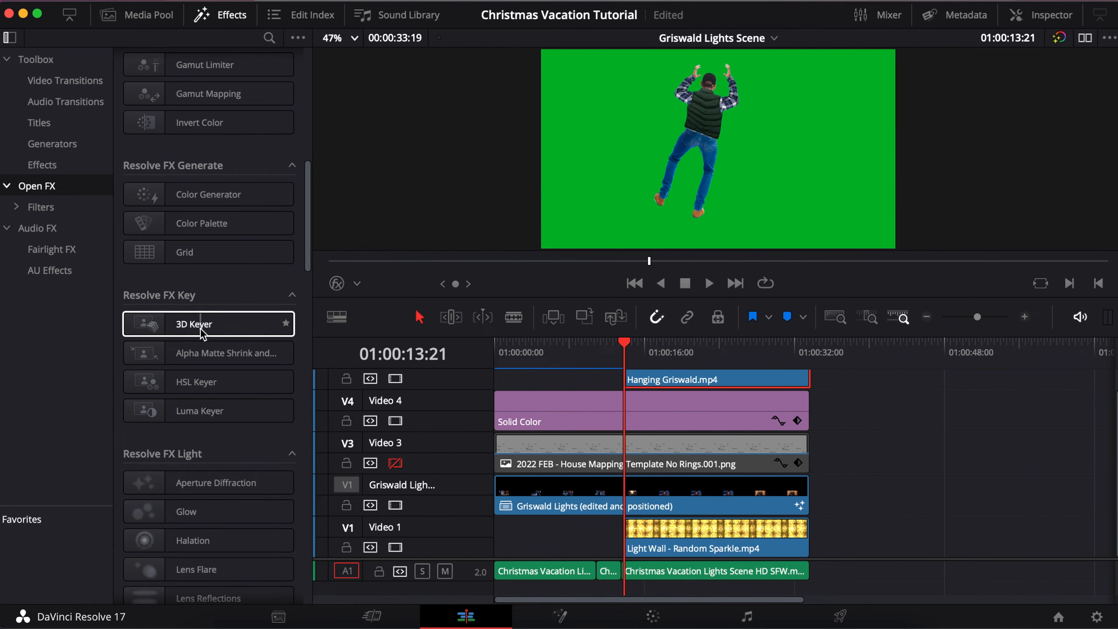
pyautogui.click(200, 328)
pyautogui.moveTo(200, 328); pyautogui.dragTo(679, 383)
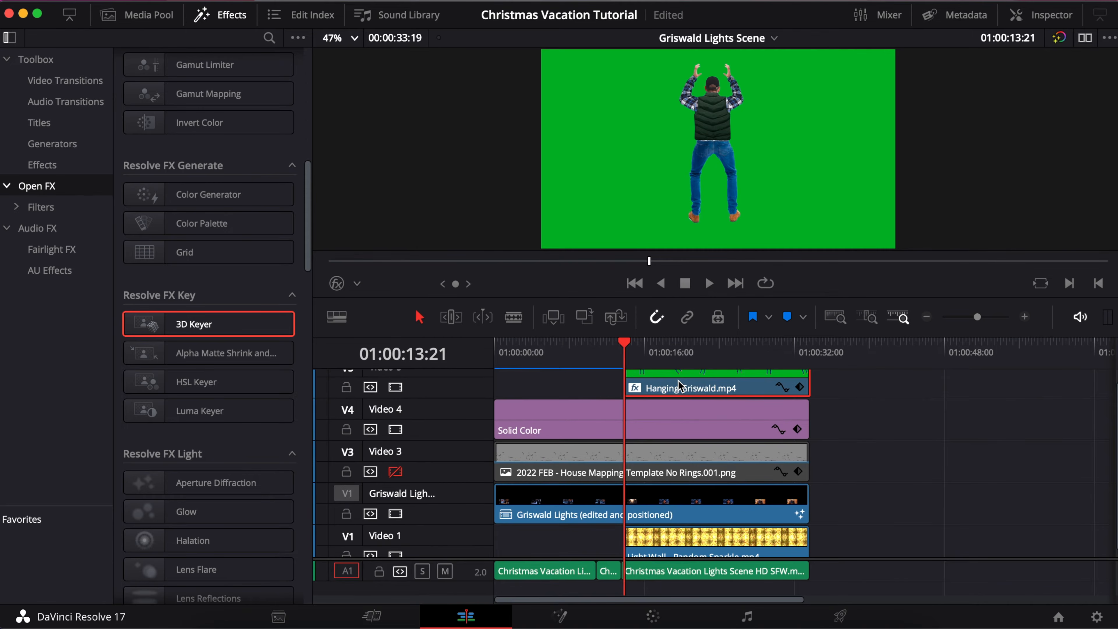
pyautogui.scroll(2, 678, 381)
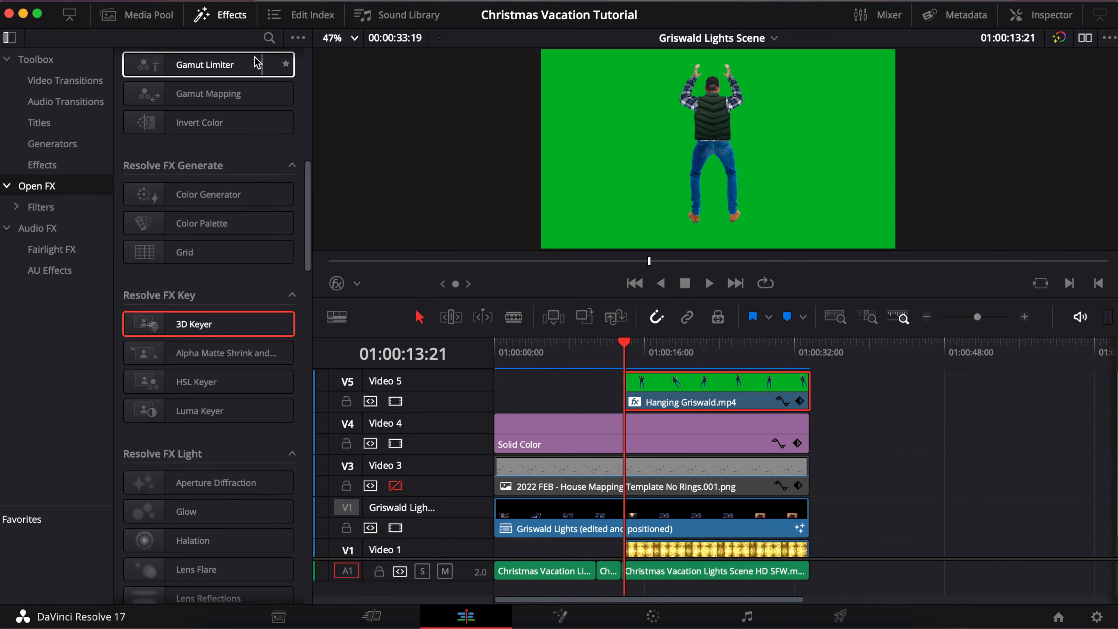
pyautogui.click(233, 22)
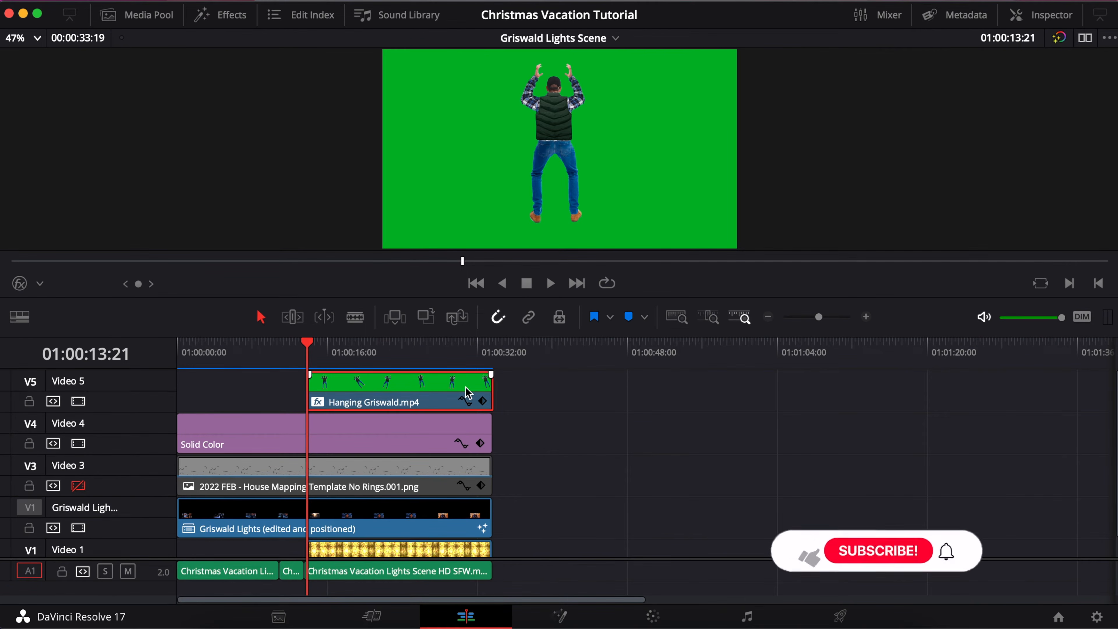
# - Enable the Open FX overlay for the Hanging Griswald.mp4 clip and activate the 3D Keyer's picker for adding a stroke
pyautogui.click(1046, 18)
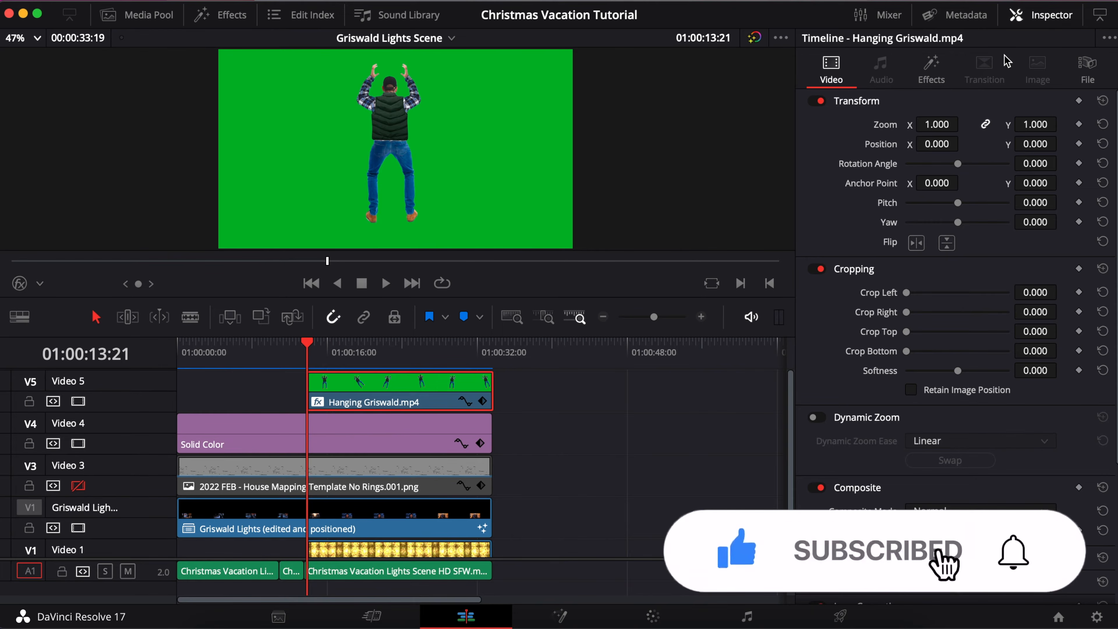
pyautogui.click(932, 70)
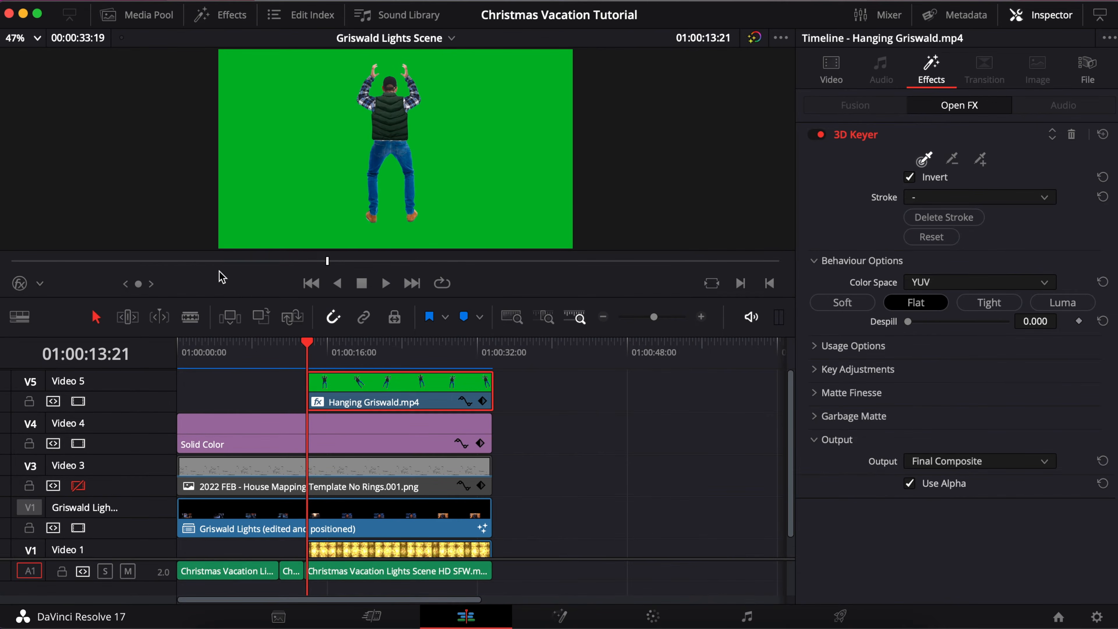
pyautogui.click(40, 283)
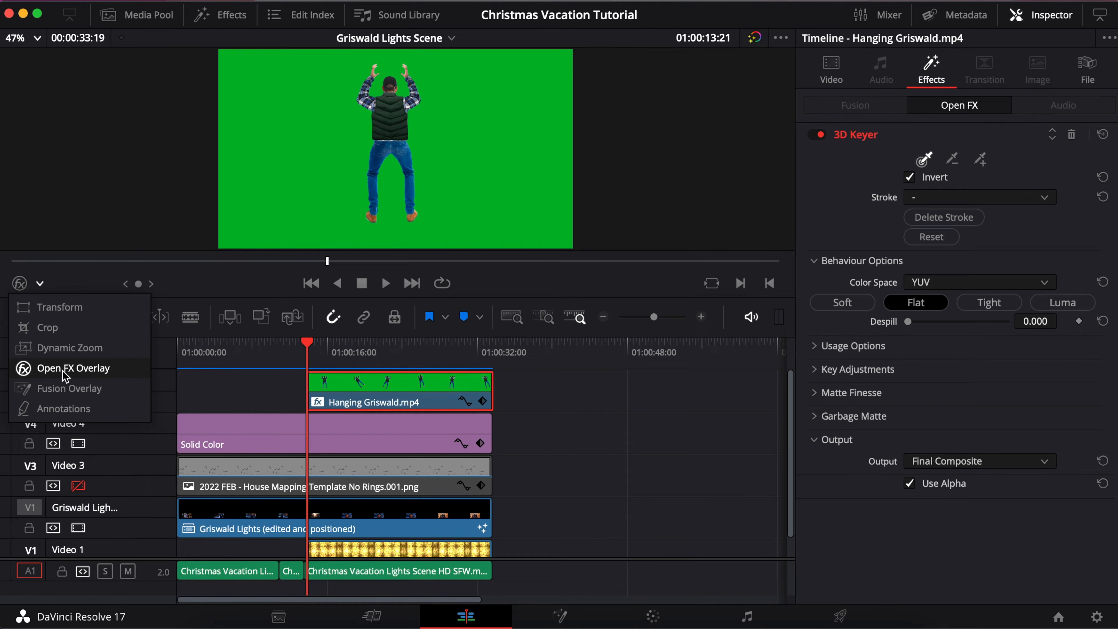
pyautogui.click(41, 284)
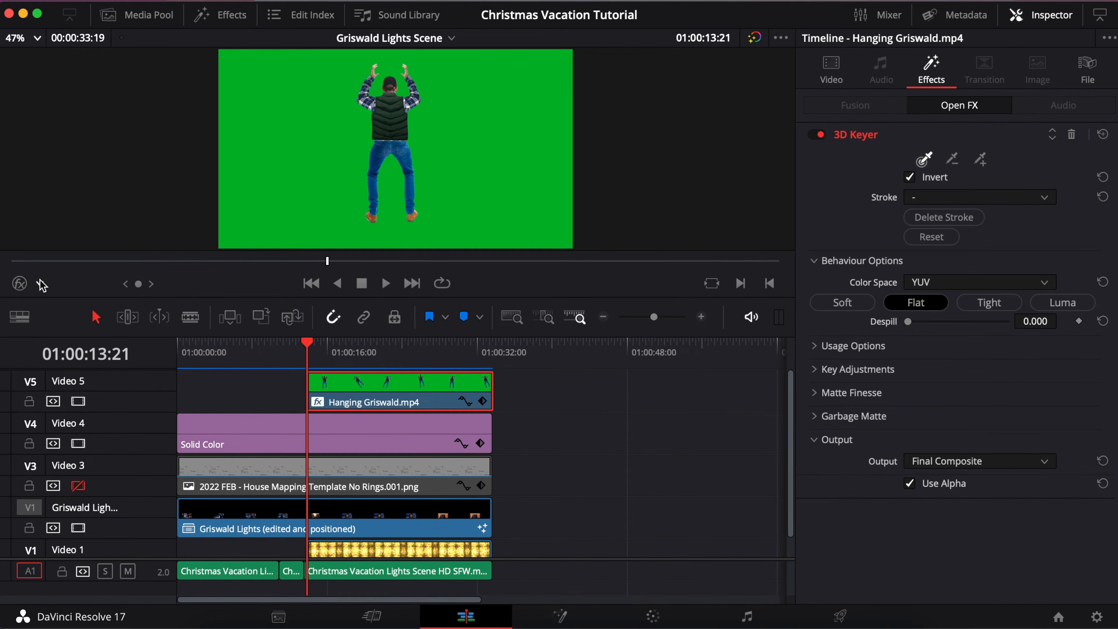
pyautogui.click(21, 289)
pyautogui.click(981, 160)
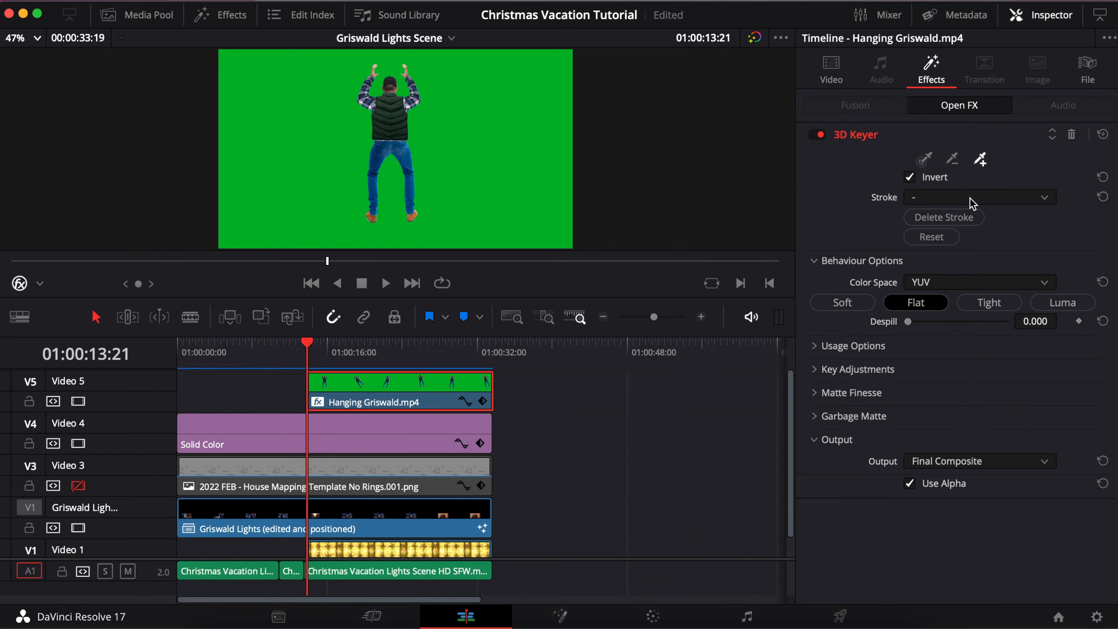
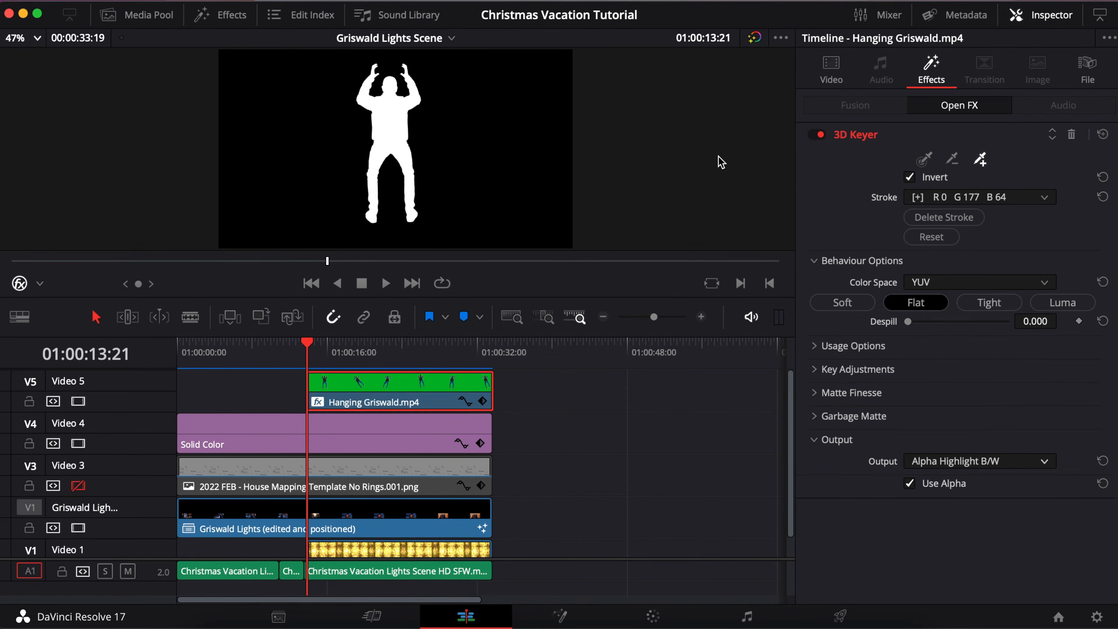
# - Preview the 3D Keyer result as Alpha Highlight and set its output to Final Composite
pyautogui.click(984, 165)
pyautogui.click(1037, 468)
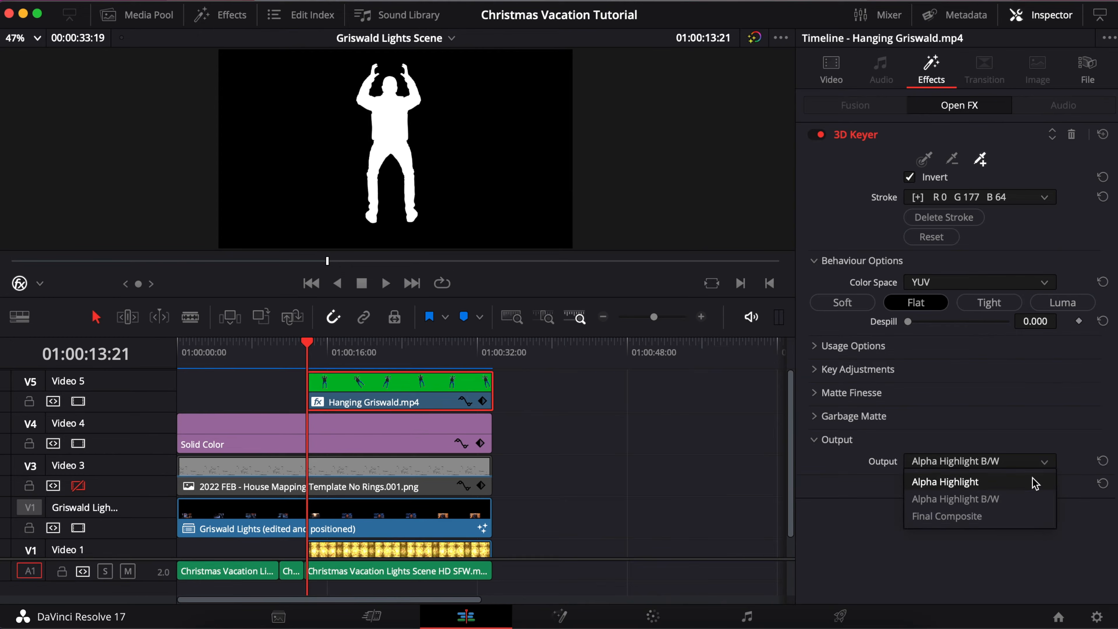
pyautogui.click(1033, 482)
pyautogui.click(1047, 463)
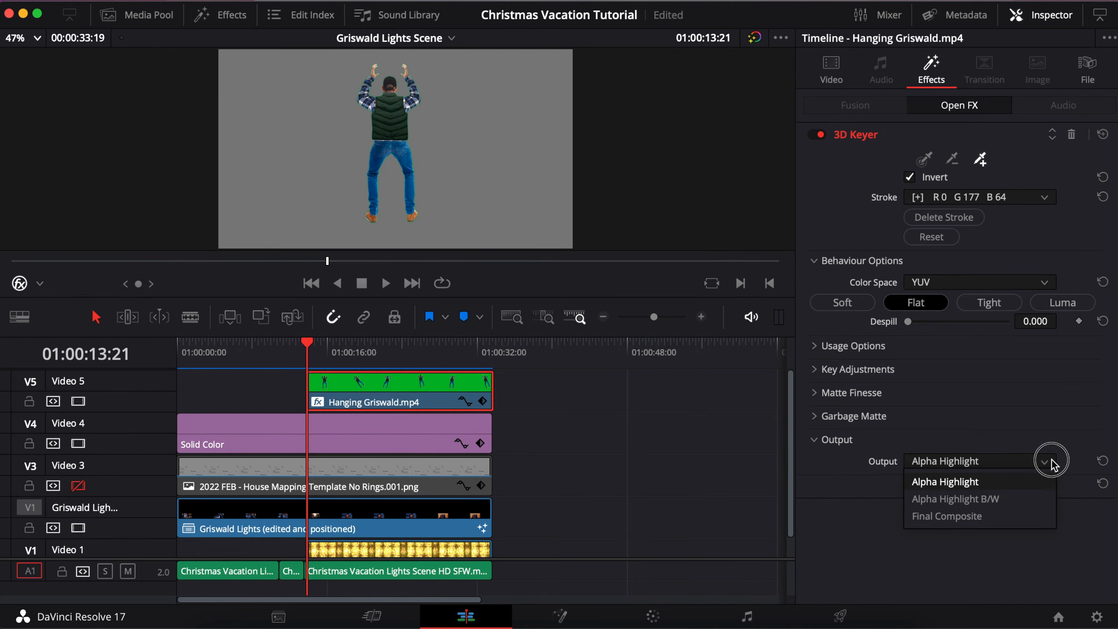
pyautogui.click(1023, 516)
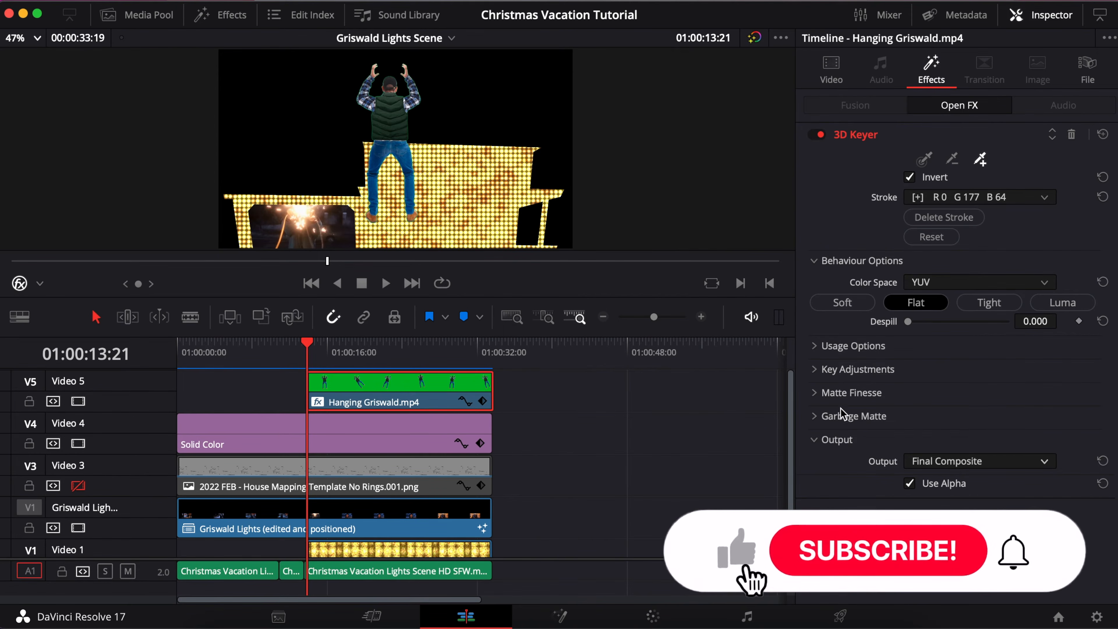
# - Review the 3D Keyer's Matte Finesse settings and expand its Key Adjustments
pyautogui.click(815, 395)
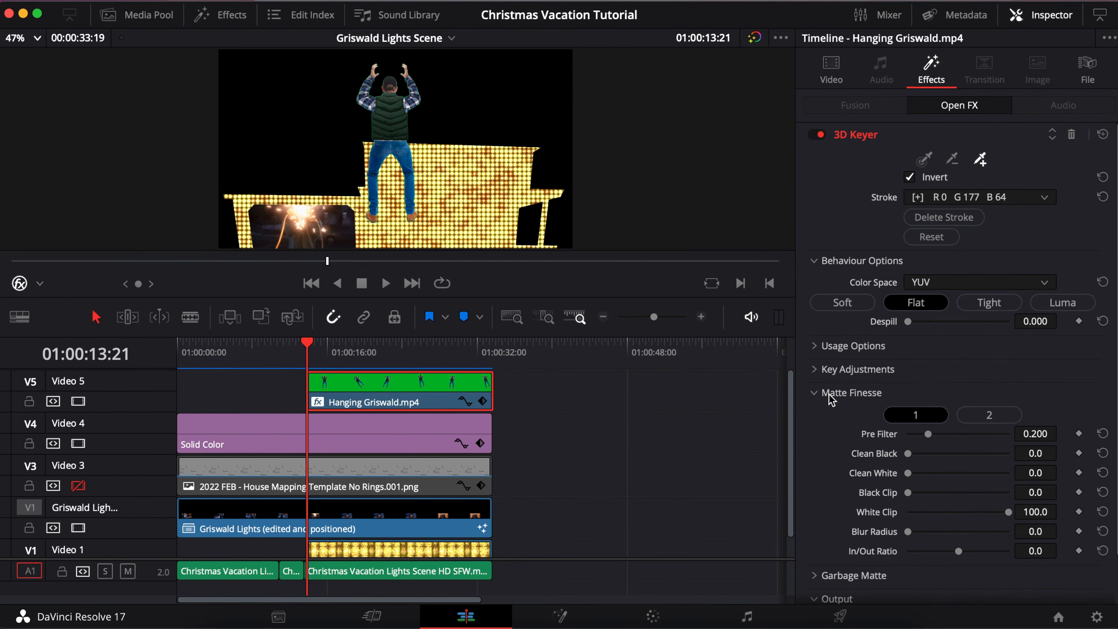
pyautogui.click(815, 390)
pyautogui.click(815, 374)
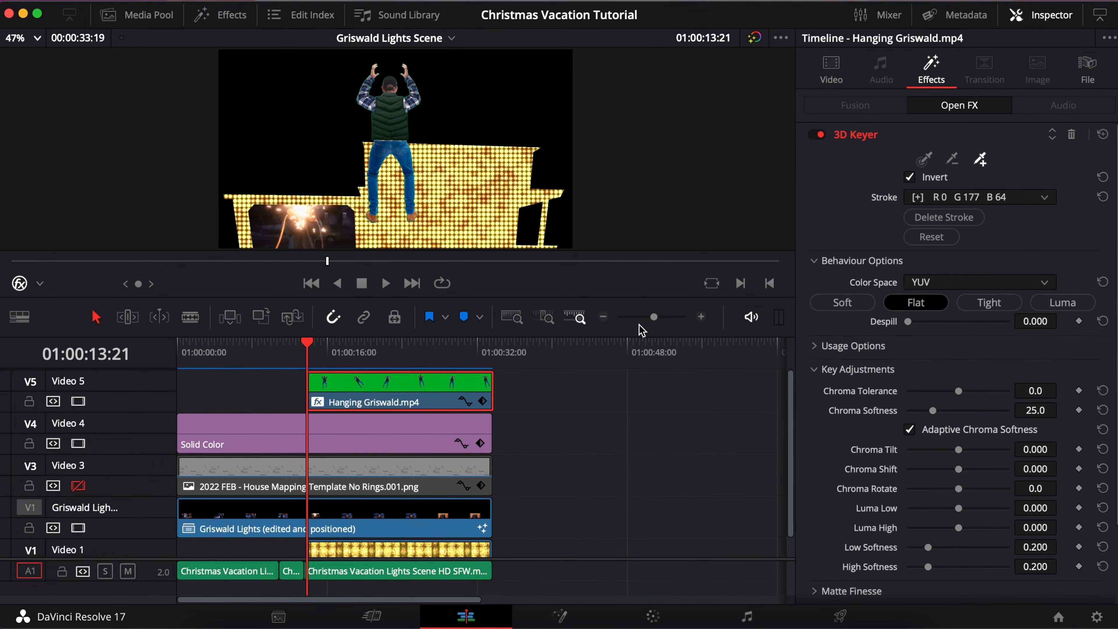
# - Enlarge the viewer to 200% and inspect the keyed edges around the man's jeans, vest, arms and head
pyautogui.moveTo(655, 317); pyautogui.dragTo(653, 318)
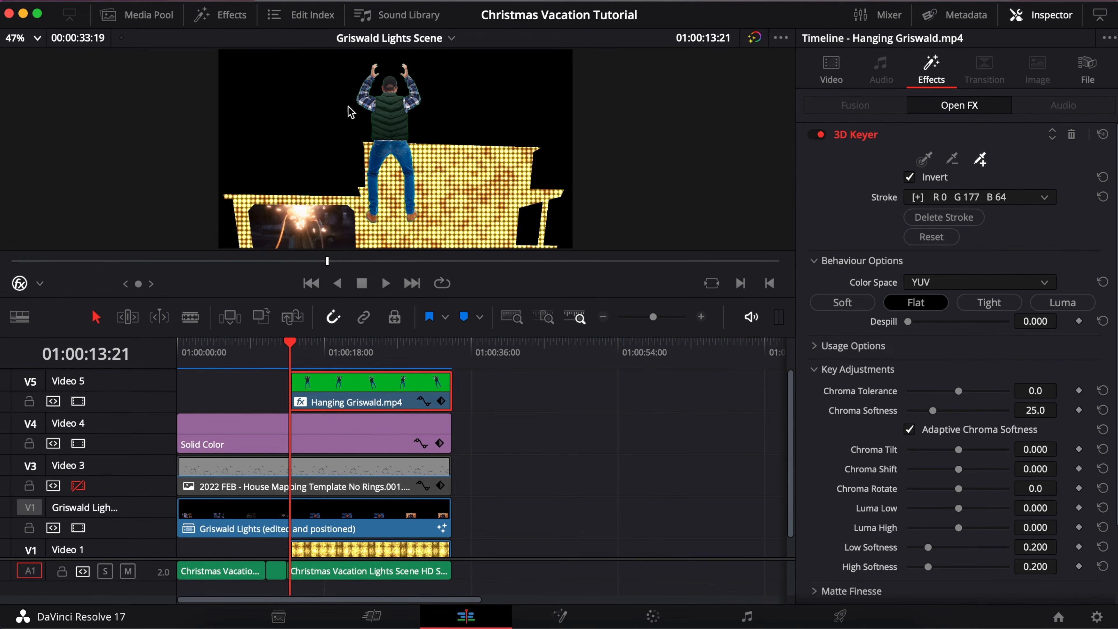
pyautogui.click(38, 38)
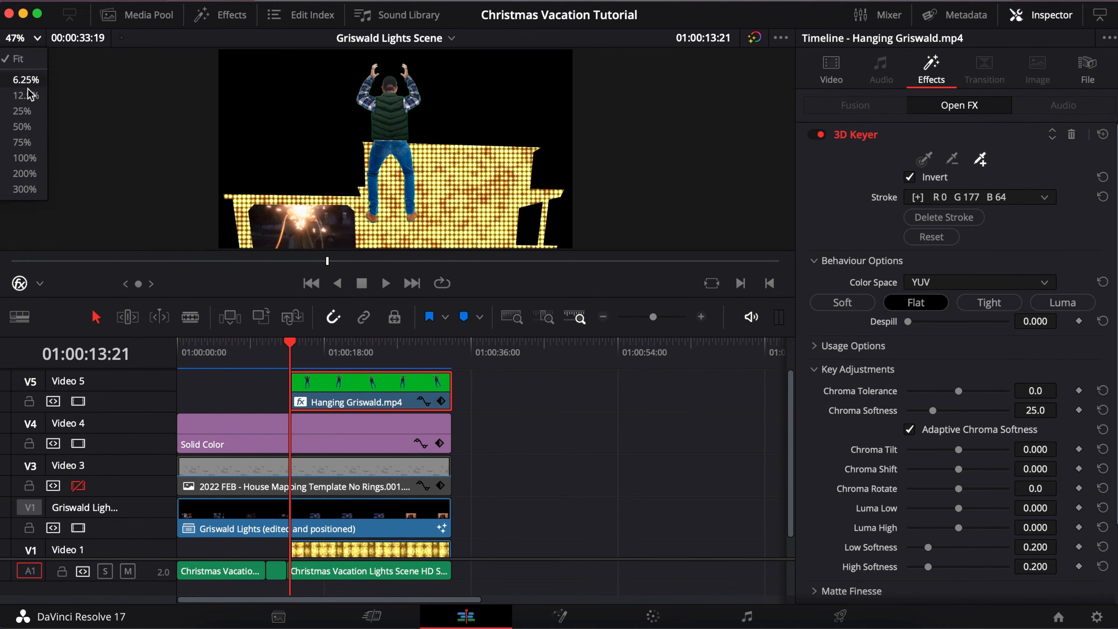
pyautogui.click(35, 176)
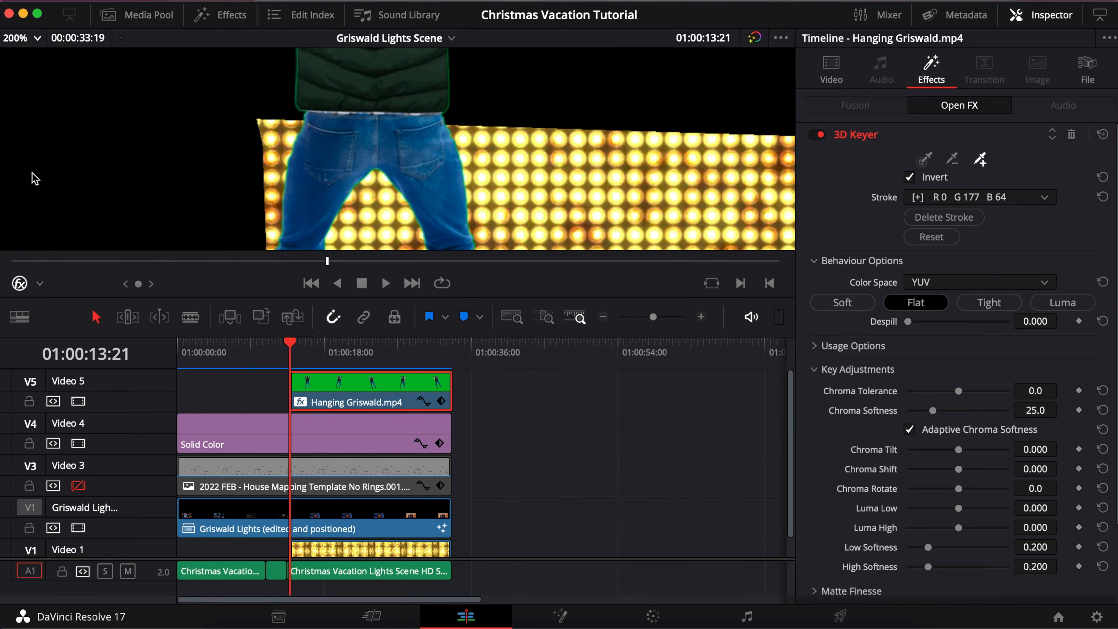
pyautogui.scroll(5, 287, 130)
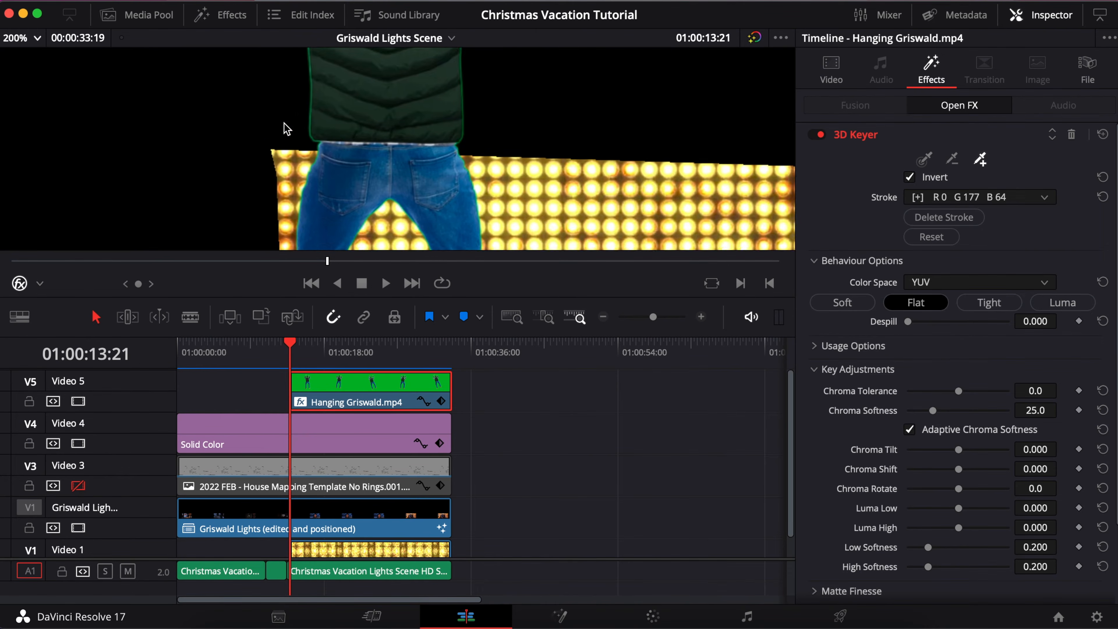
pyautogui.scroll(5, 287, 130)
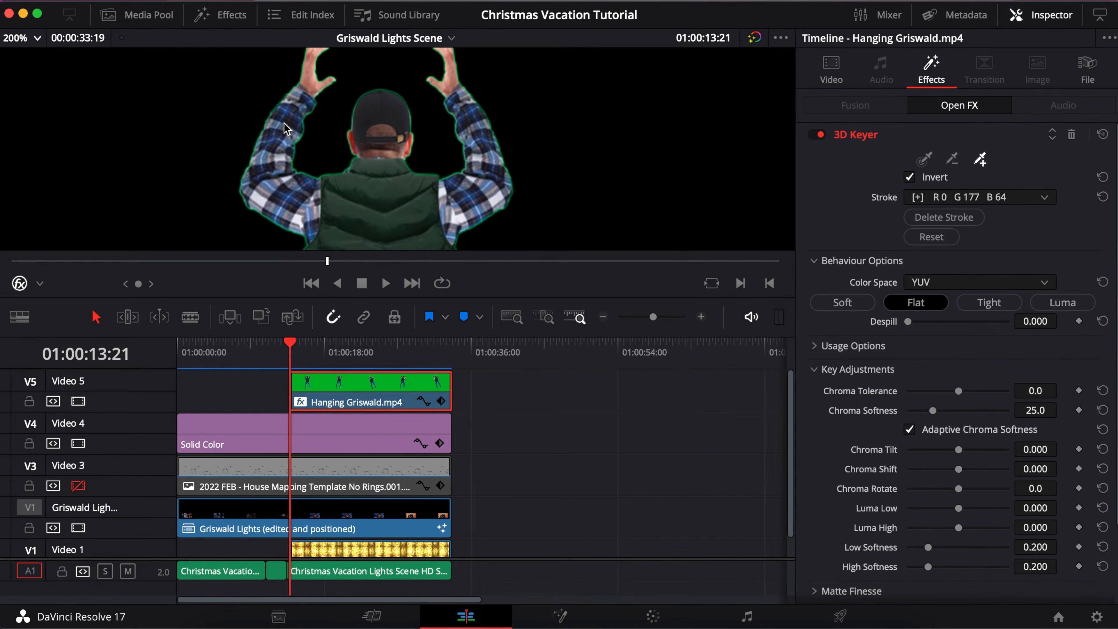
pyautogui.scroll(3, 287, 129)
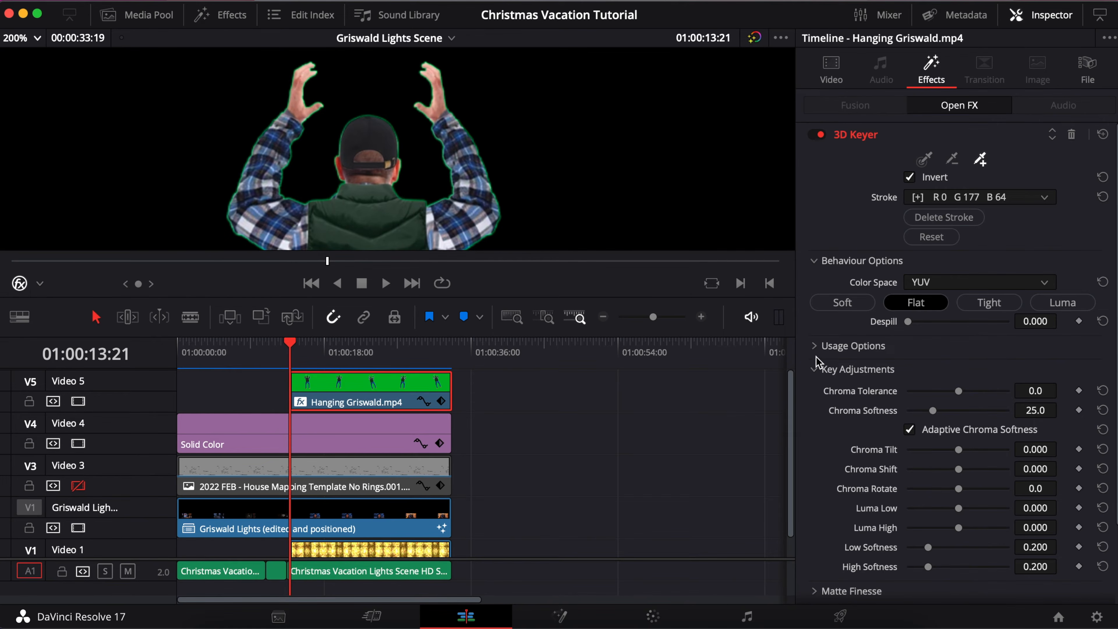
# - Tighten the key around the man by setting the 3D Keyer's first Matte Finesse In/Out Ratio to -100
pyautogui.click(813, 370)
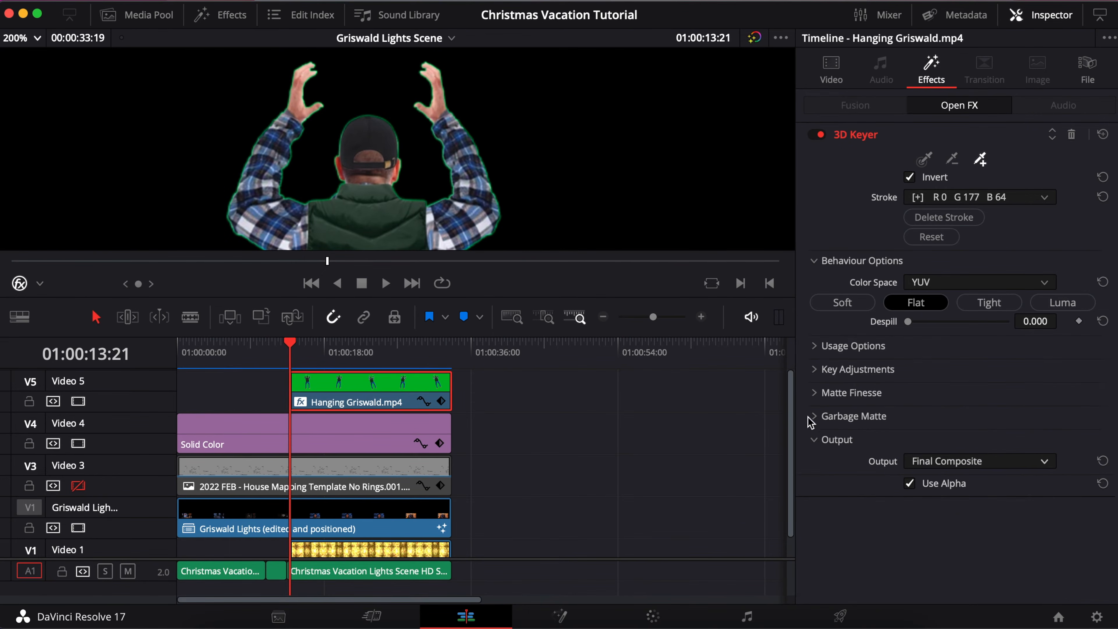
pyautogui.click(817, 416)
pyautogui.click(817, 416)
pyautogui.click(813, 392)
pyautogui.scroll(-2, 951, 484)
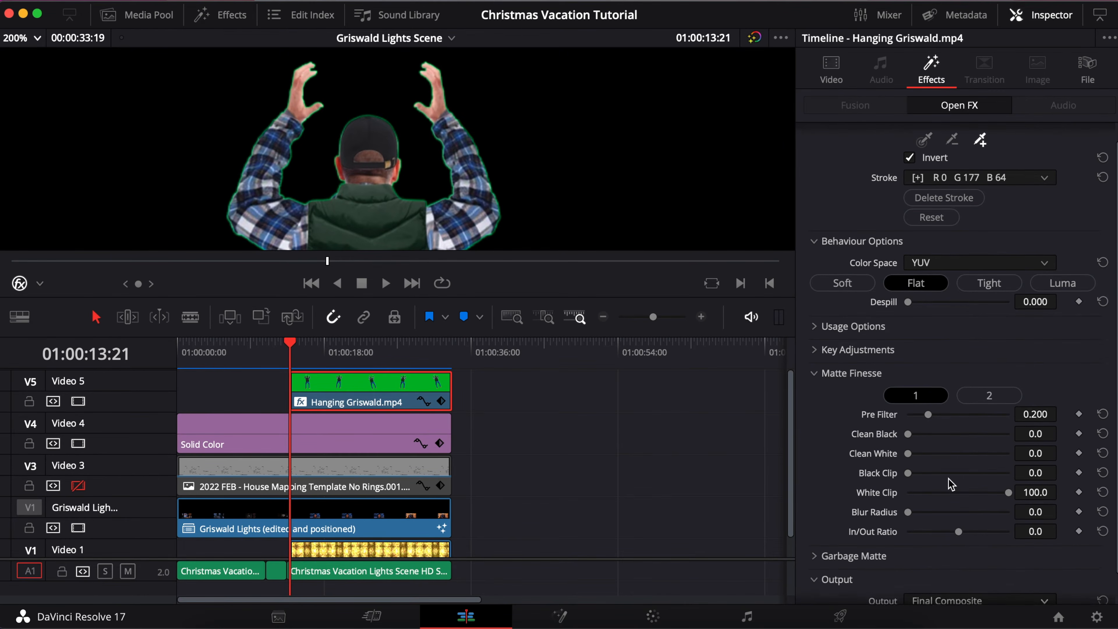
pyautogui.moveTo(961, 530); pyautogui.dragTo(863, 528)
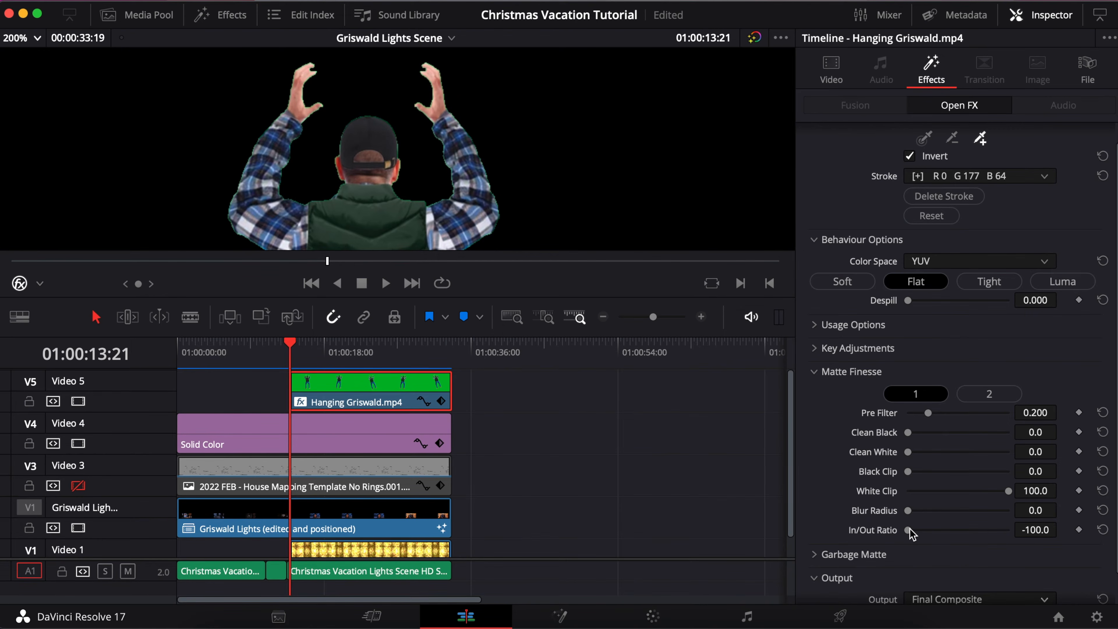
# - Set the Matte Finesse Blur Radius to 0.5, checking the softened edges on neighbouring frames
pyautogui.moveTo(908, 514); pyautogui.dragTo(882, 513)
pyautogui.press('Right')
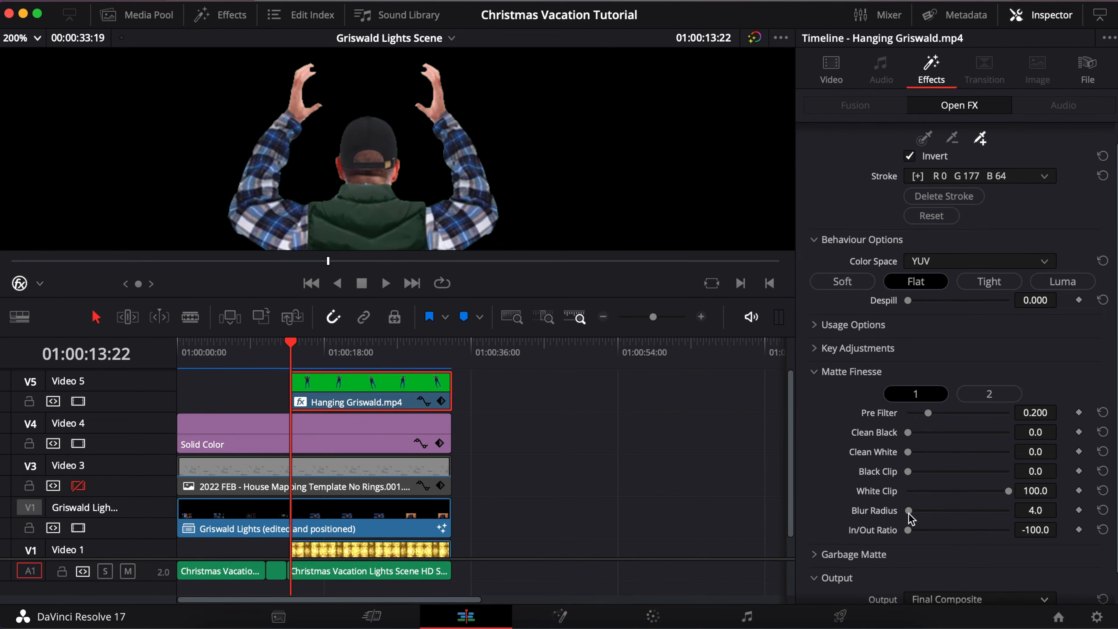
pyautogui.moveTo(908, 511); pyautogui.dragTo(906, 513)
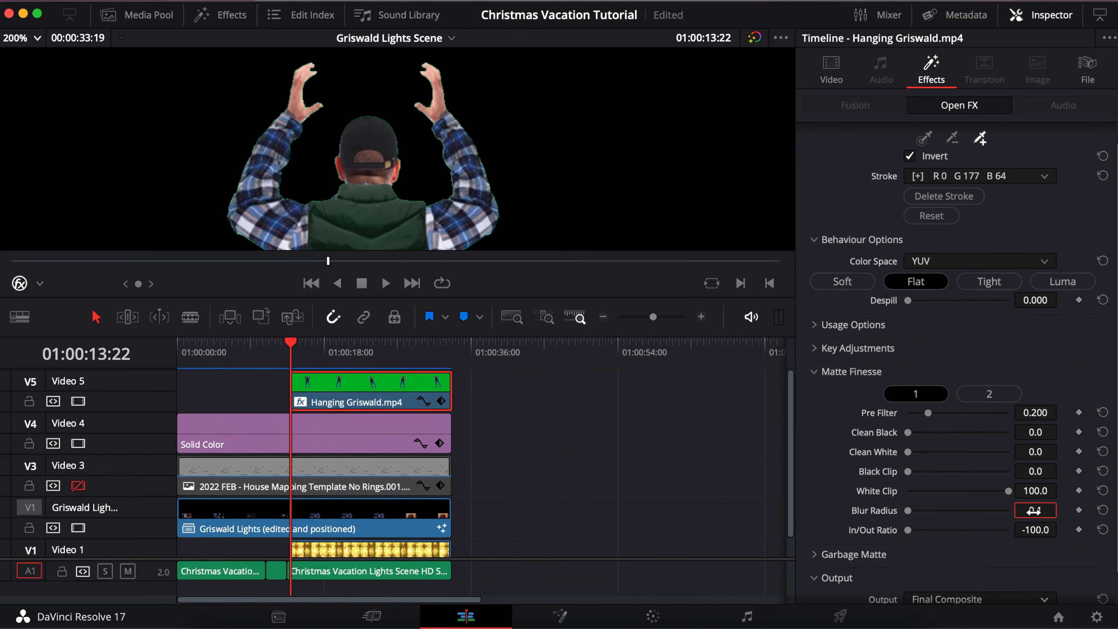
pyautogui.press('Left')
pyautogui.press('Left')
pyautogui.press('Left')
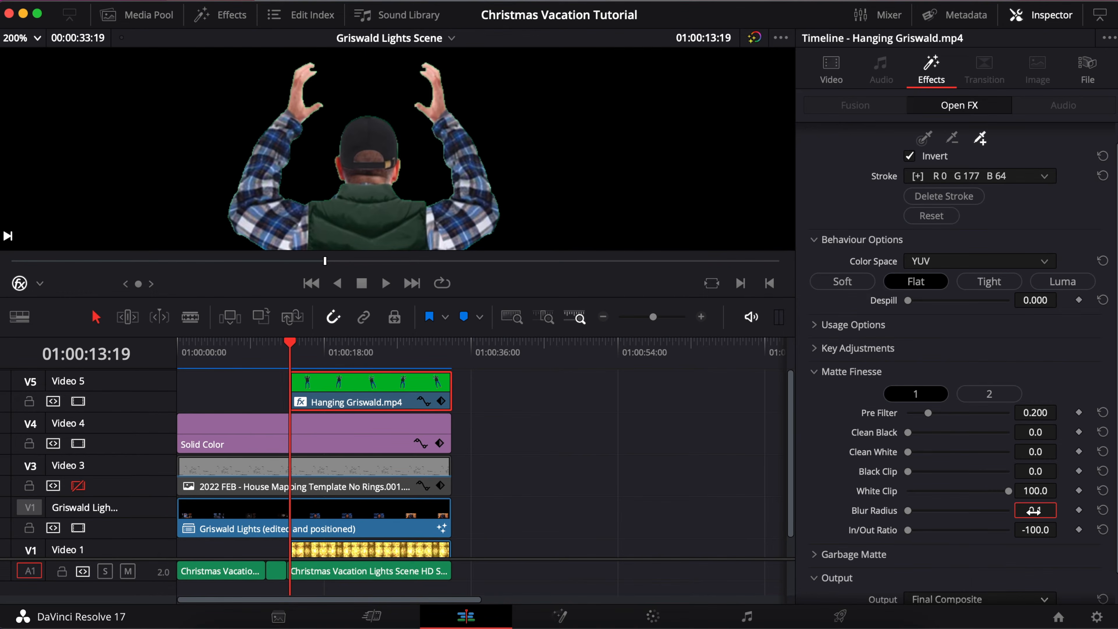
pyautogui.click(1033, 511)
pyautogui.moveTo(1048, 509); pyautogui.dragTo(1049, 509)
pyautogui.click(527, 202)
# - Fit the whole frame in the viewer and scale the Hanging Griswald.mp4 clip to a zoom of 0.710
pyautogui.click(21, 38)
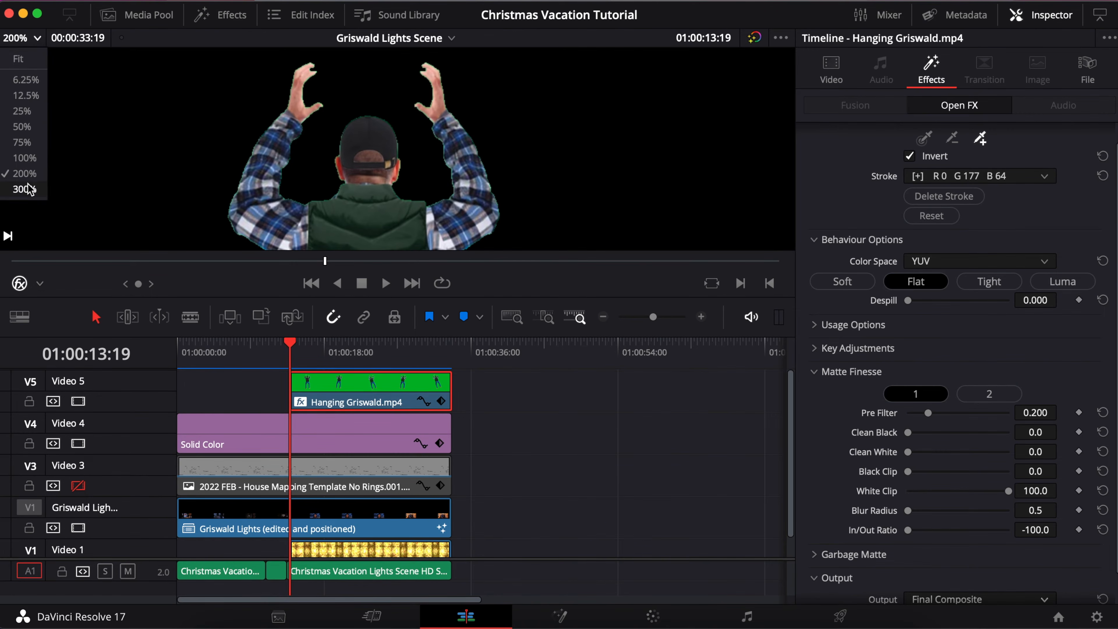
pyautogui.click(18, 58)
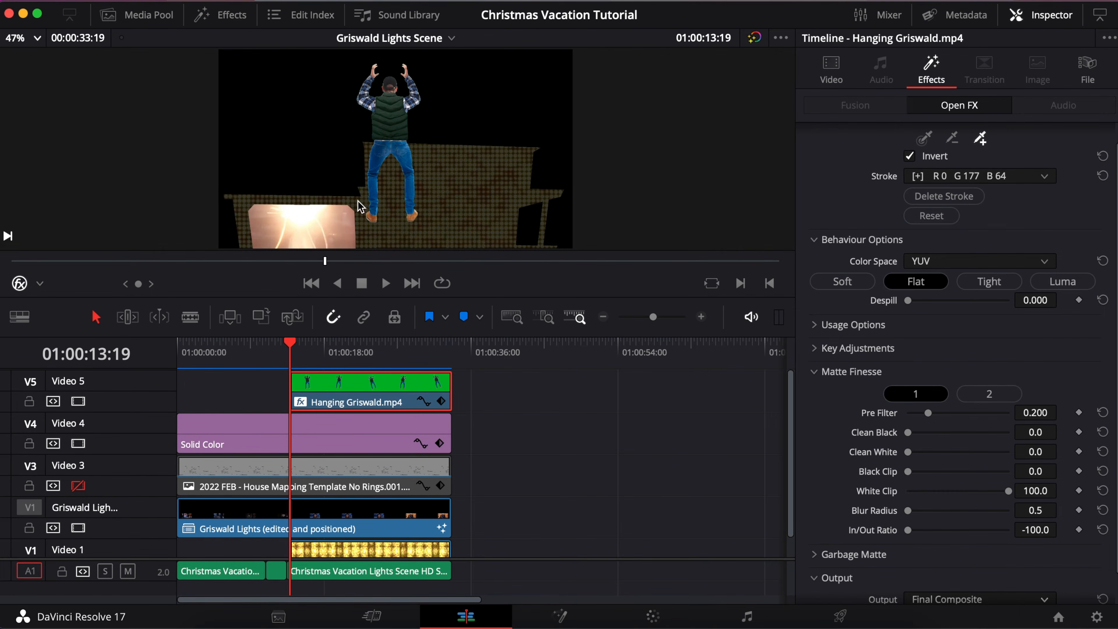
pyautogui.click(293, 345)
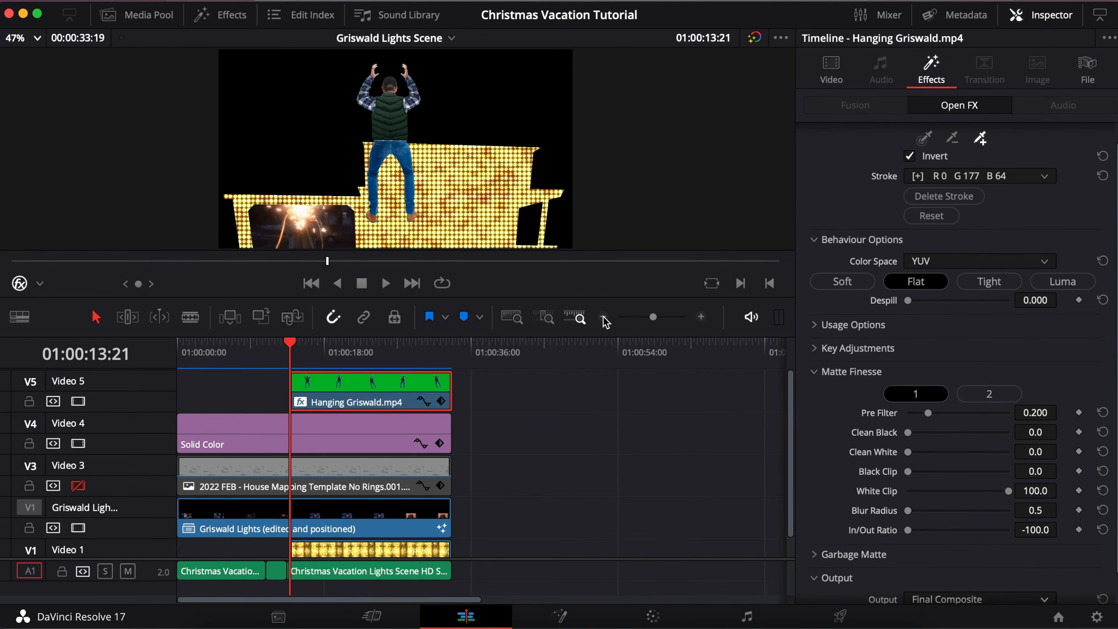
pyautogui.click(835, 78)
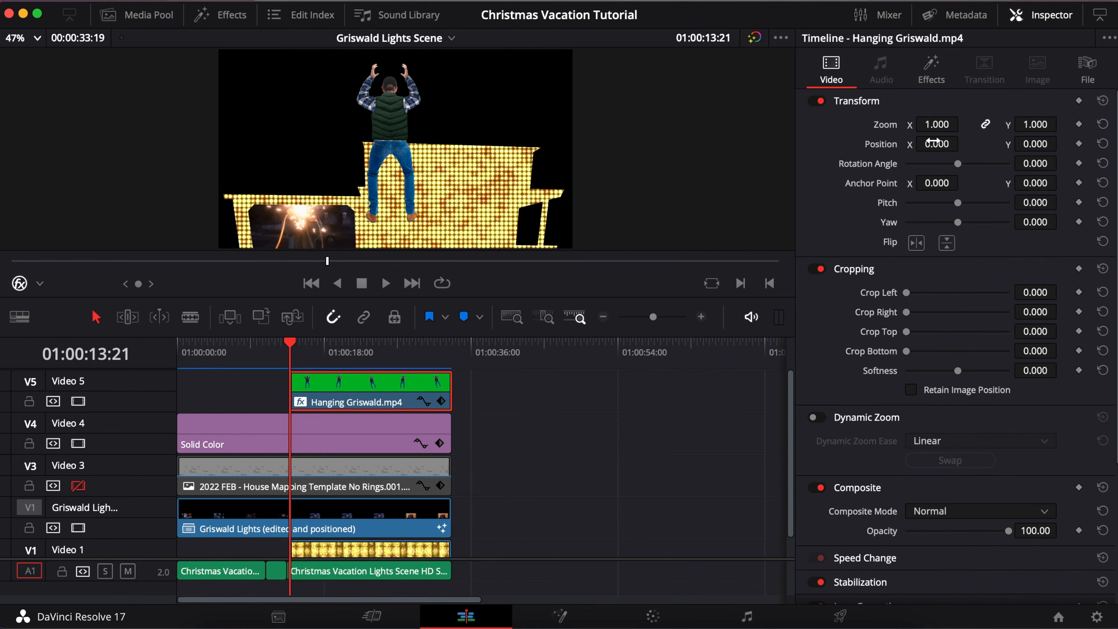
pyautogui.moveTo(941, 124); pyautogui.dragTo(917, 128)
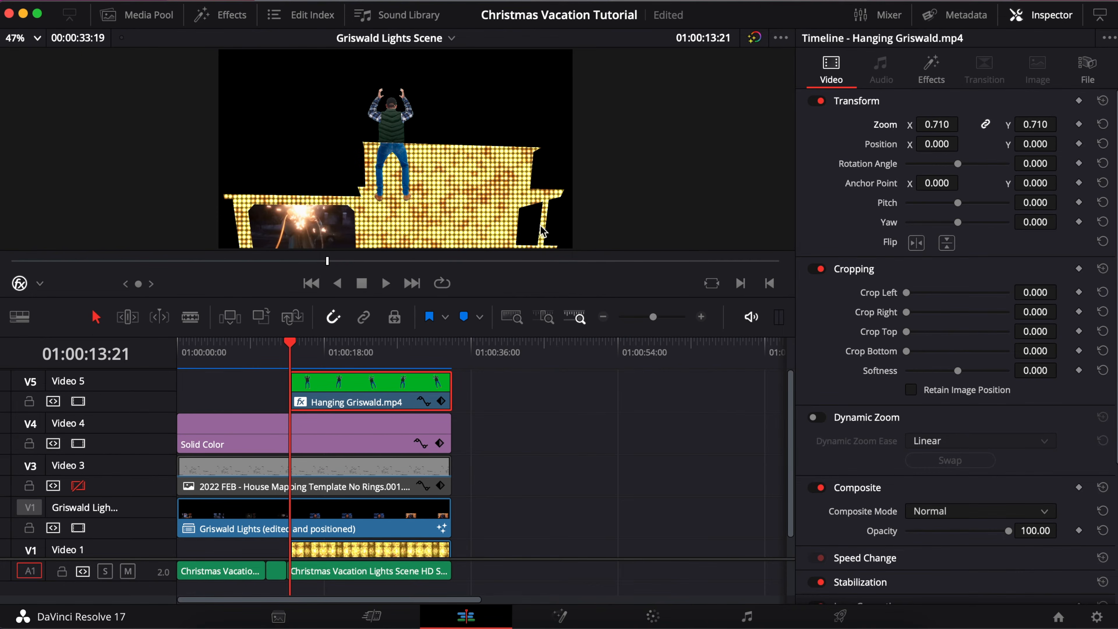
# - Using the Transform overlay, shrink the man to a zoom of 0.347 and place him on the house's upper storey at X -8.471, Y -110.118
pyautogui.click(40, 284)
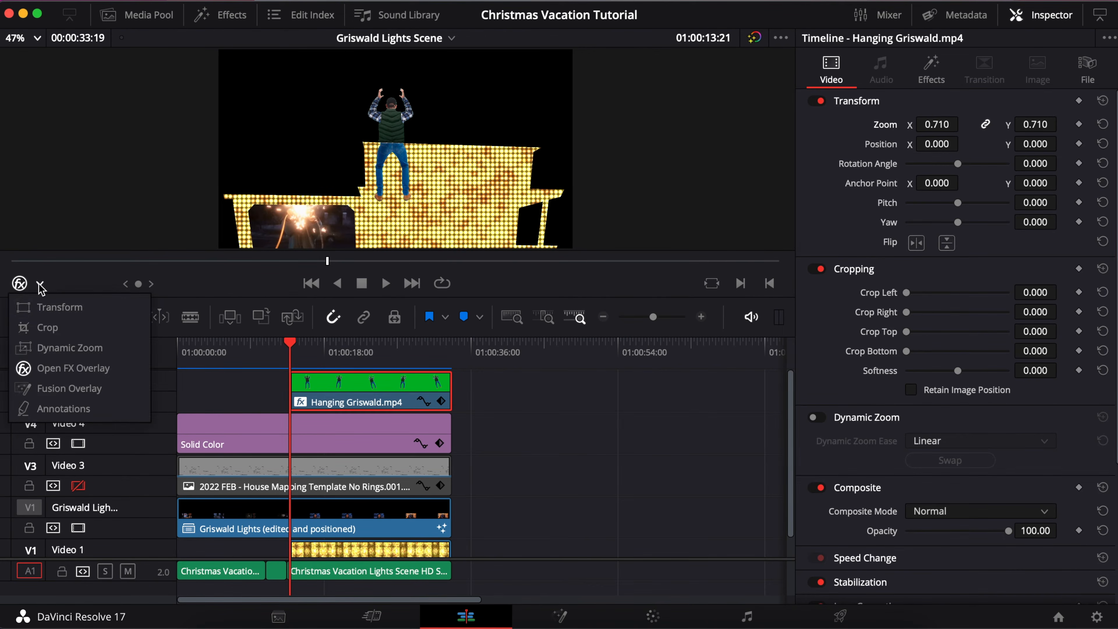
pyautogui.click(57, 307)
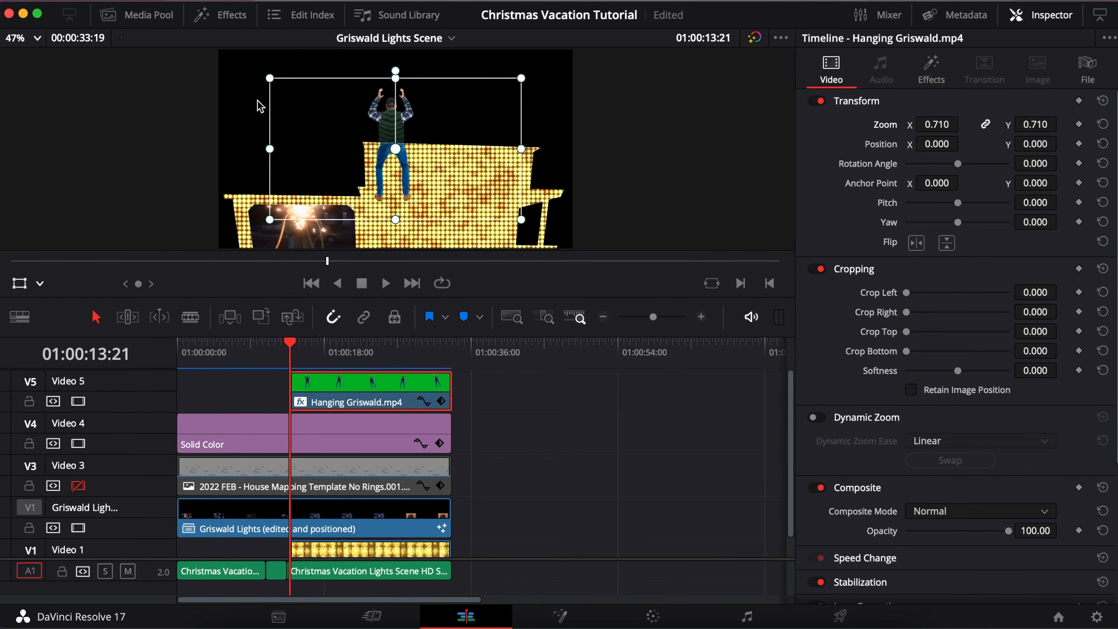
pyautogui.moveTo(270, 78); pyautogui.dragTo(299, 95)
pyautogui.moveTo(387, 128); pyautogui.dragTo(399, 215)
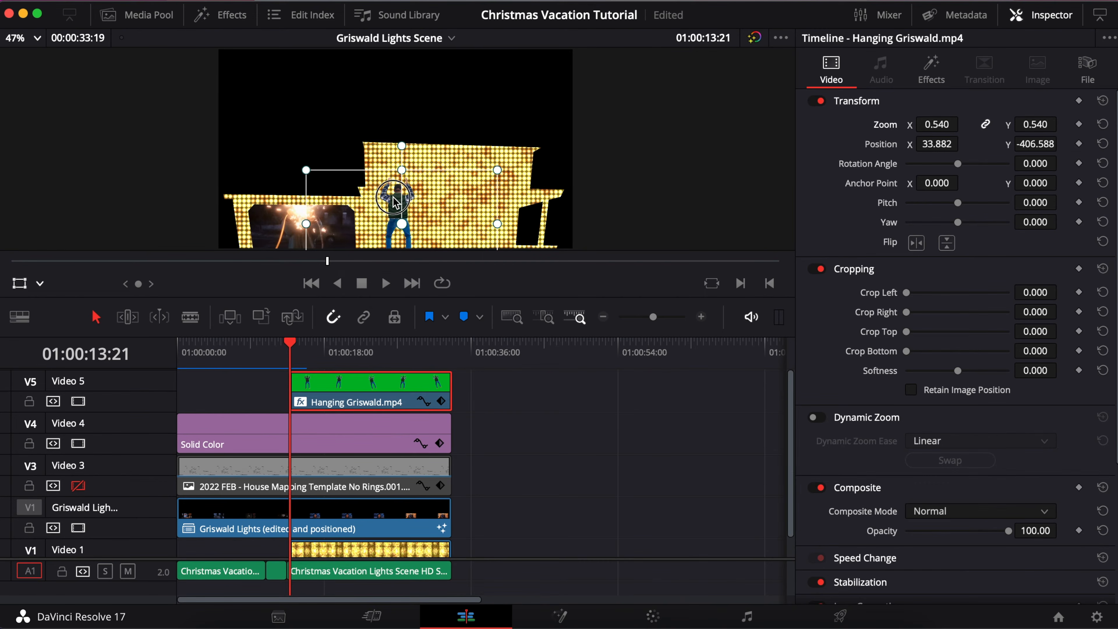
pyautogui.moveTo(307, 170); pyautogui.dragTo(343, 191)
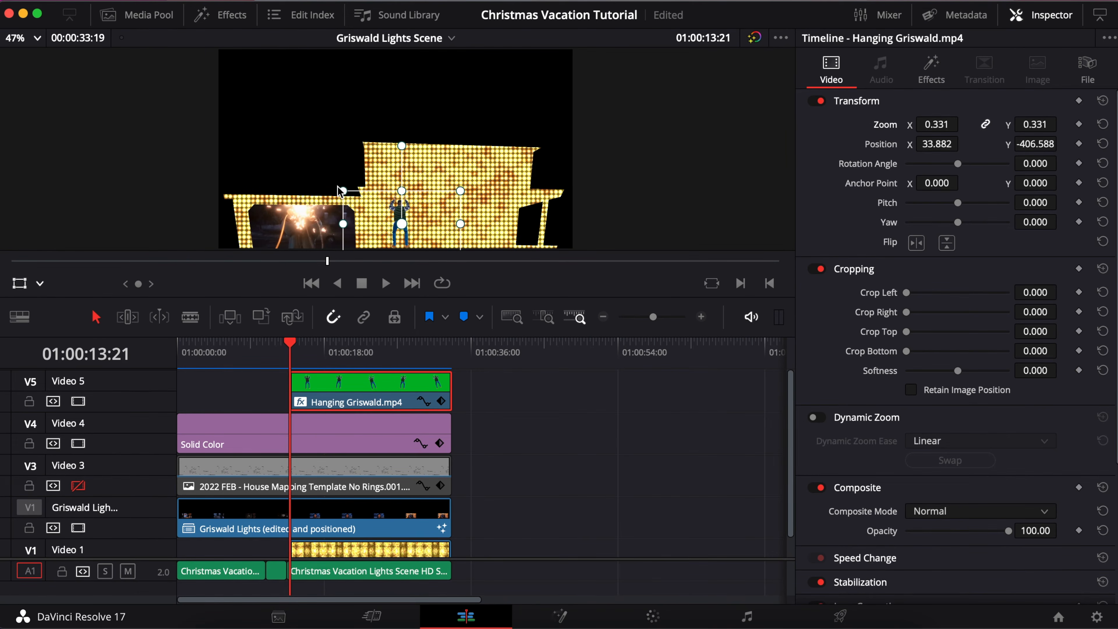
pyautogui.click(344, 191)
pyautogui.moveTo(343, 192); pyautogui.dragTo(386, 152)
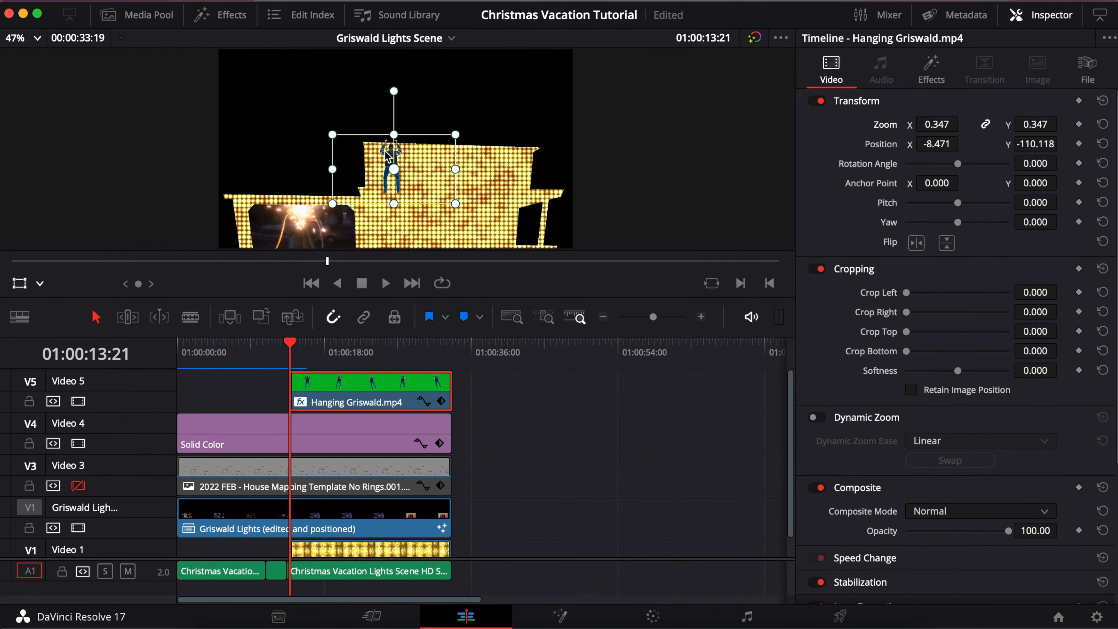
# - Enable the Video 3 house template, shift the man's anchor point to X -21.176, Y -16.941 against the roofline, and check the clip through its end
pyautogui.click(79, 485)
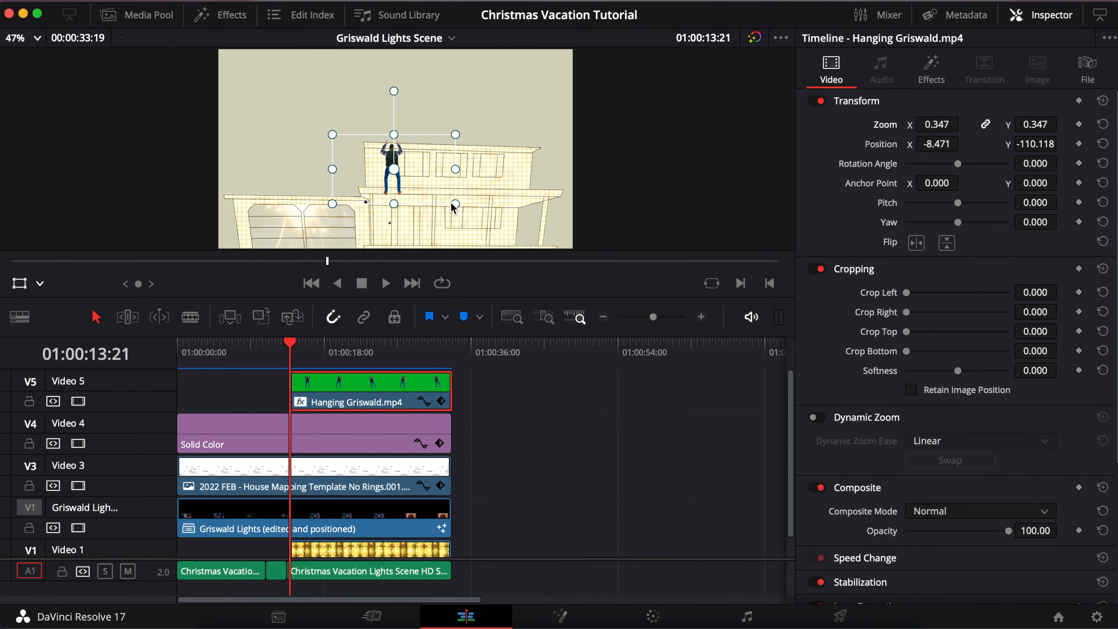
pyautogui.moveTo(393, 169); pyautogui.dragTo(391, 169)
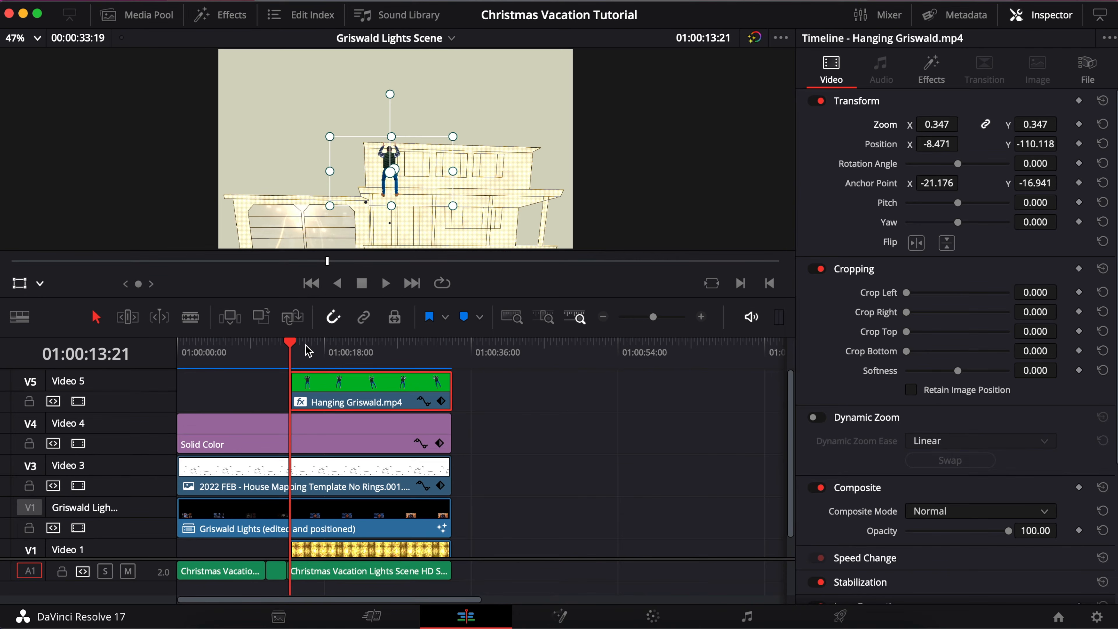
pyautogui.moveTo(292, 344); pyautogui.dragTo(449, 386)
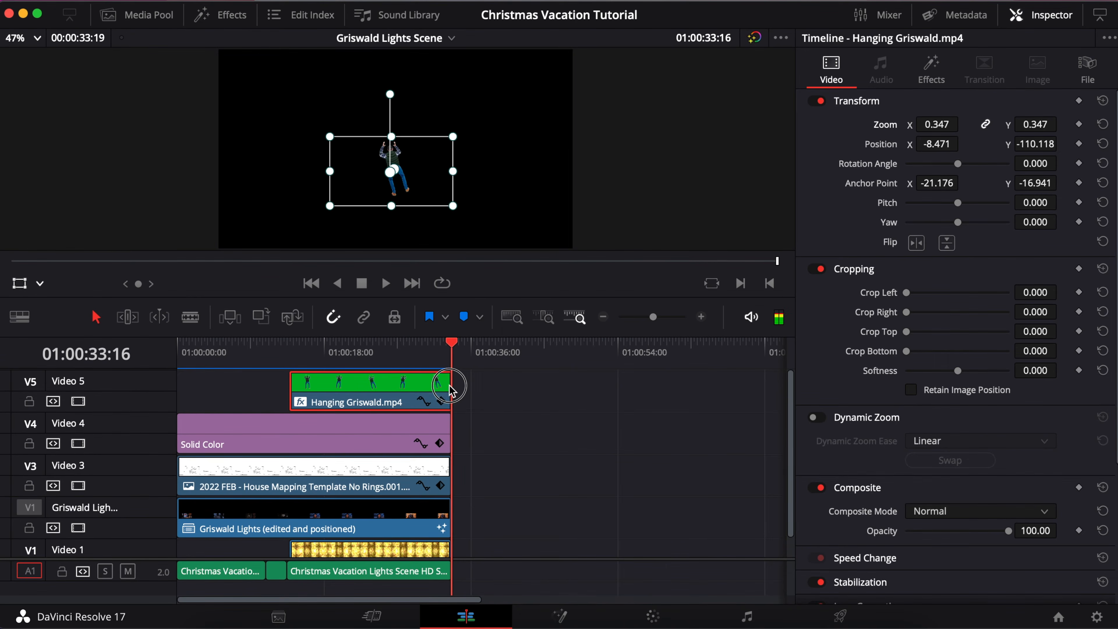
pyautogui.moveTo(452, 343); pyautogui.dragTo(425, 346)
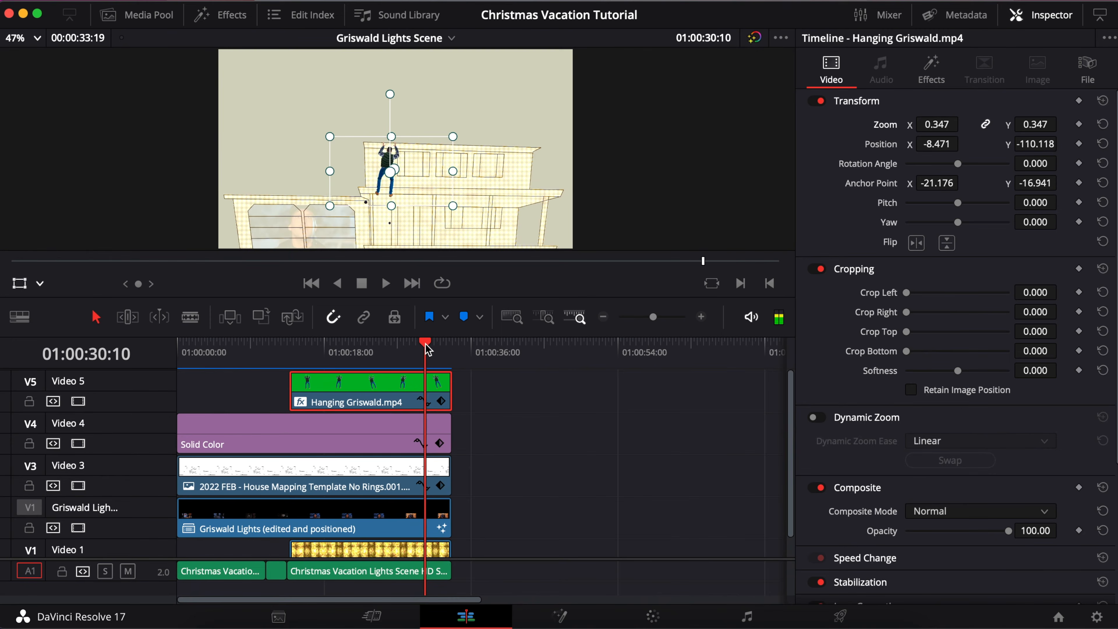
# - Move the Hanging Griswald track down below the Solid Color track, check the ending fade, and turn off the Transform overlay
pyautogui.rightClick(142, 385)
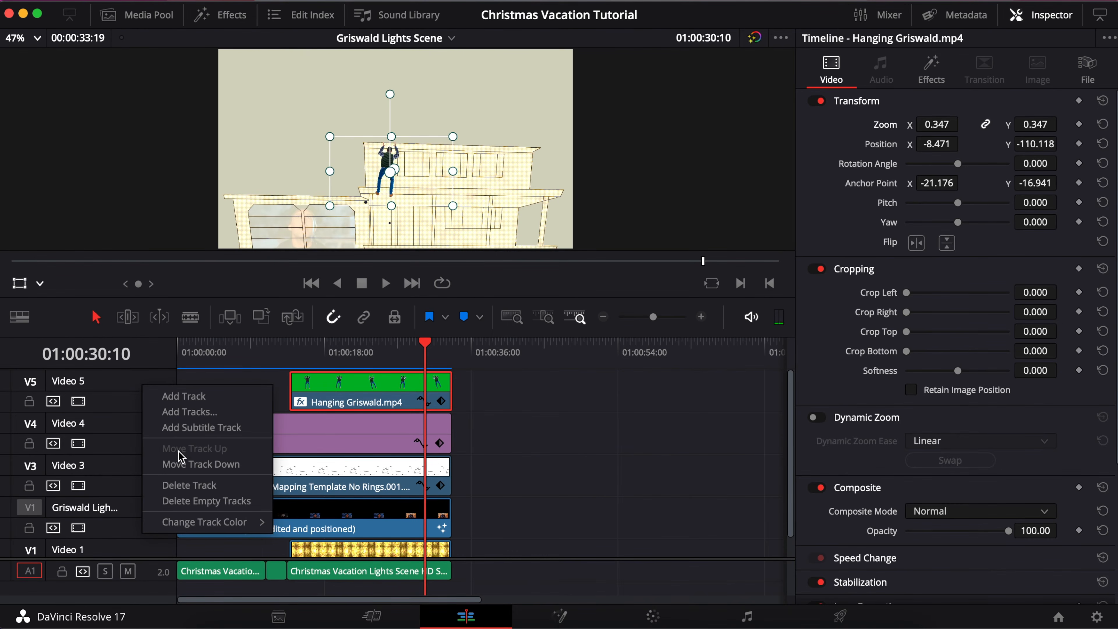
pyautogui.click(189, 468)
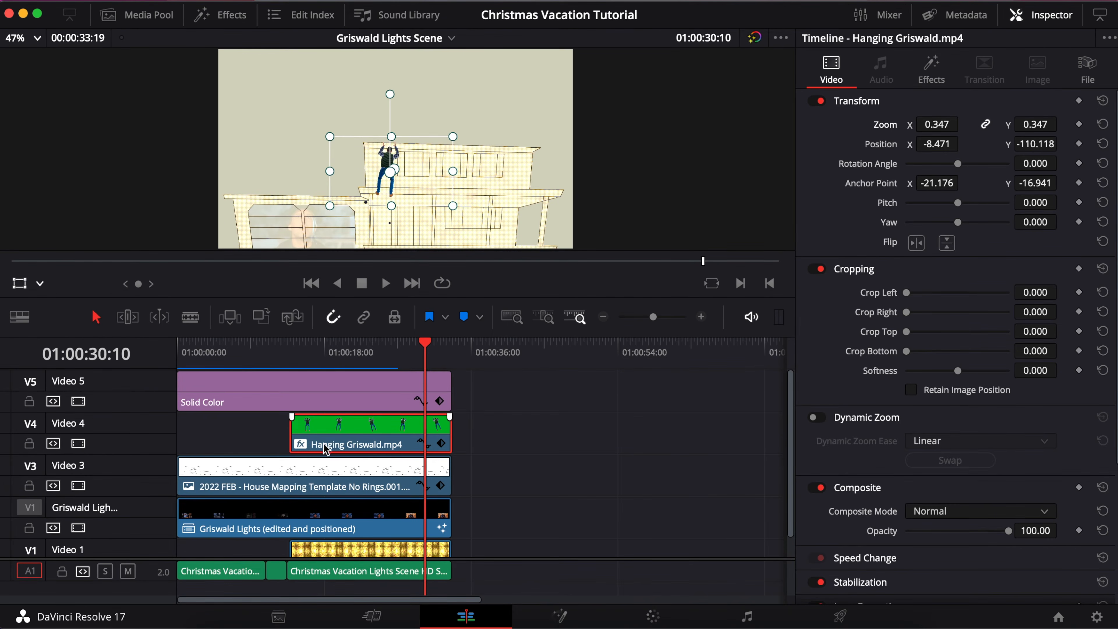
pyautogui.moveTo(434, 345); pyautogui.dragTo(442, 352)
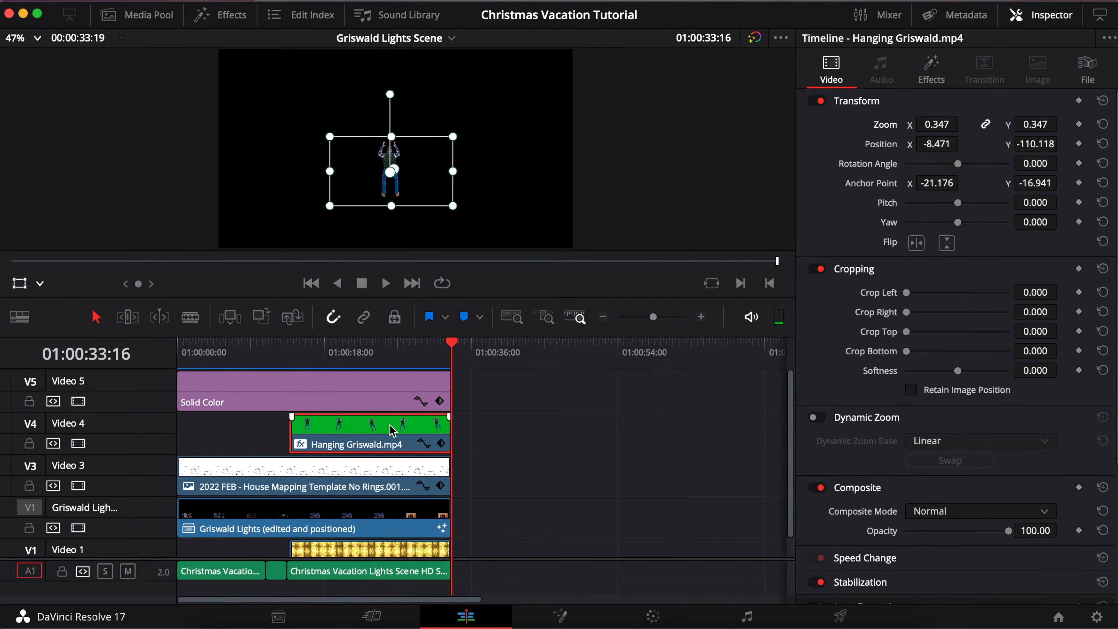
pyautogui.click(489, 442)
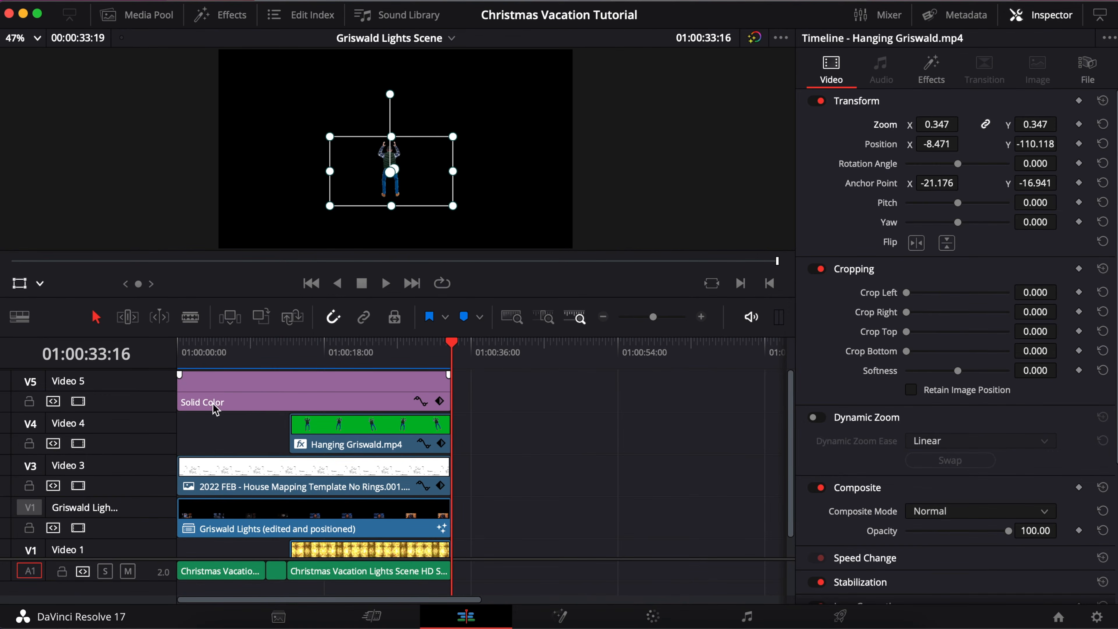
pyautogui.click(21, 284)
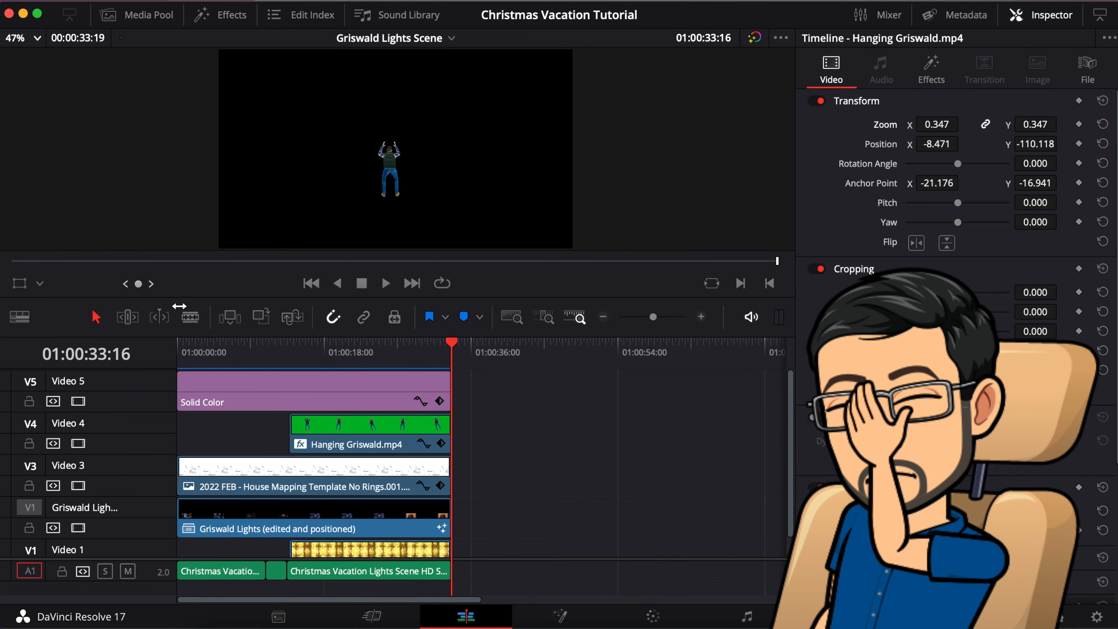
# - Trim the end of the Hanging Griswald.mp4 clip to 01:00:33:16 so it ends with the other clips, and check the fade-out
pyautogui.moveTo(424, 351); pyautogui.dragTo(451, 352)
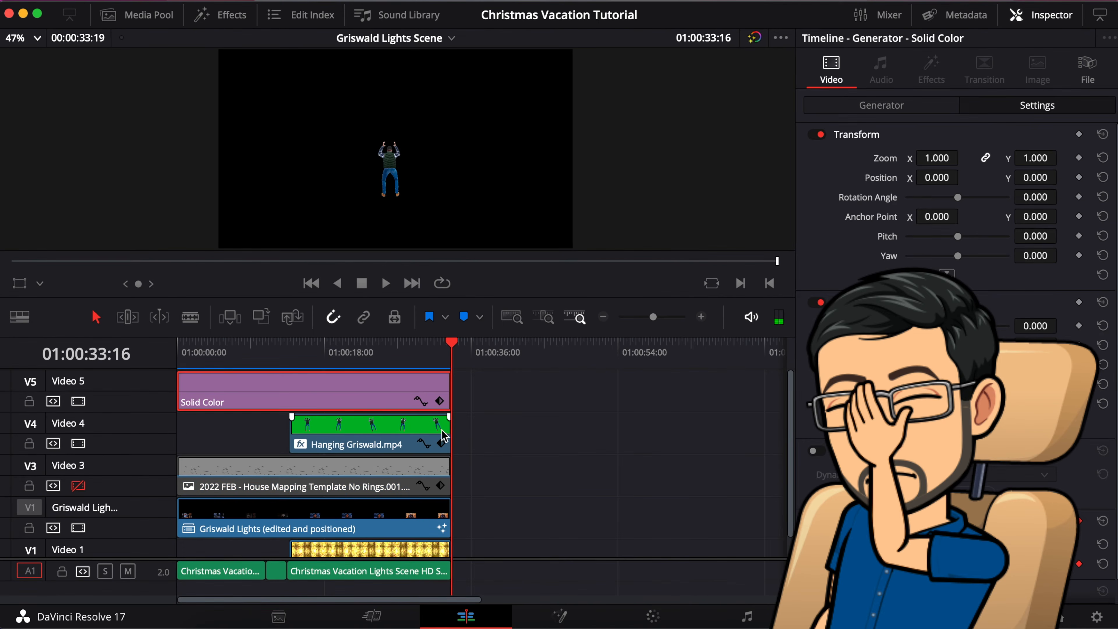
pyautogui.click(445, 431)
pyautogui.click(445, 431)
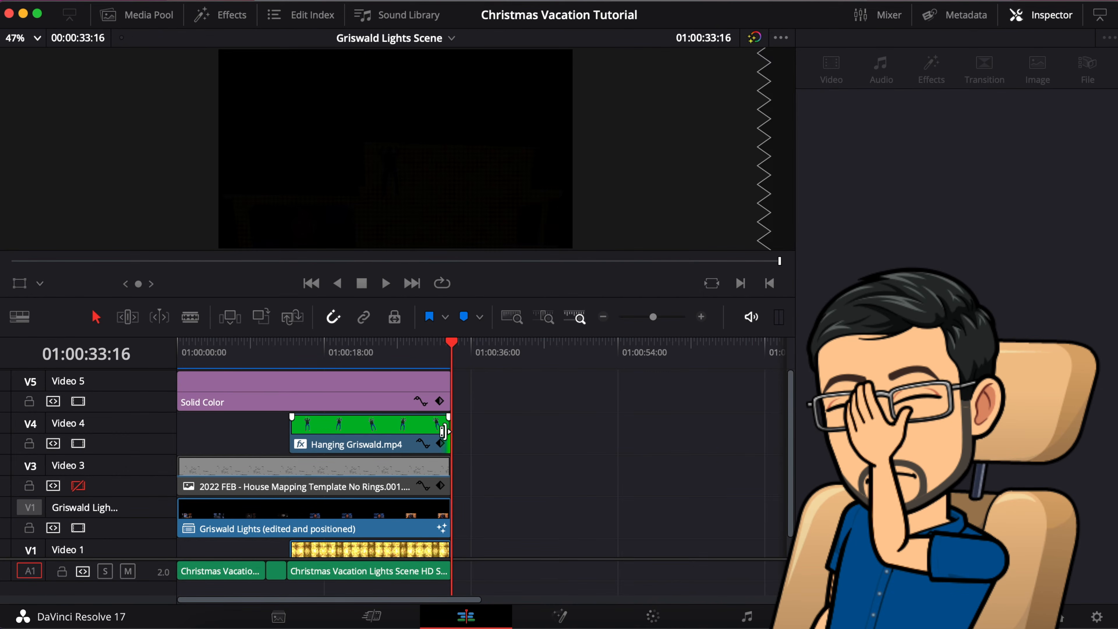
pyautogui.moveTo(437, 345)
pyautogui.mouseDown()
pyautogui.moveTo(450, 347)
pyautogui.moveTo(416, 350)
pyautogui.moveTo(451, 348)
pyautogui.mouseUp()
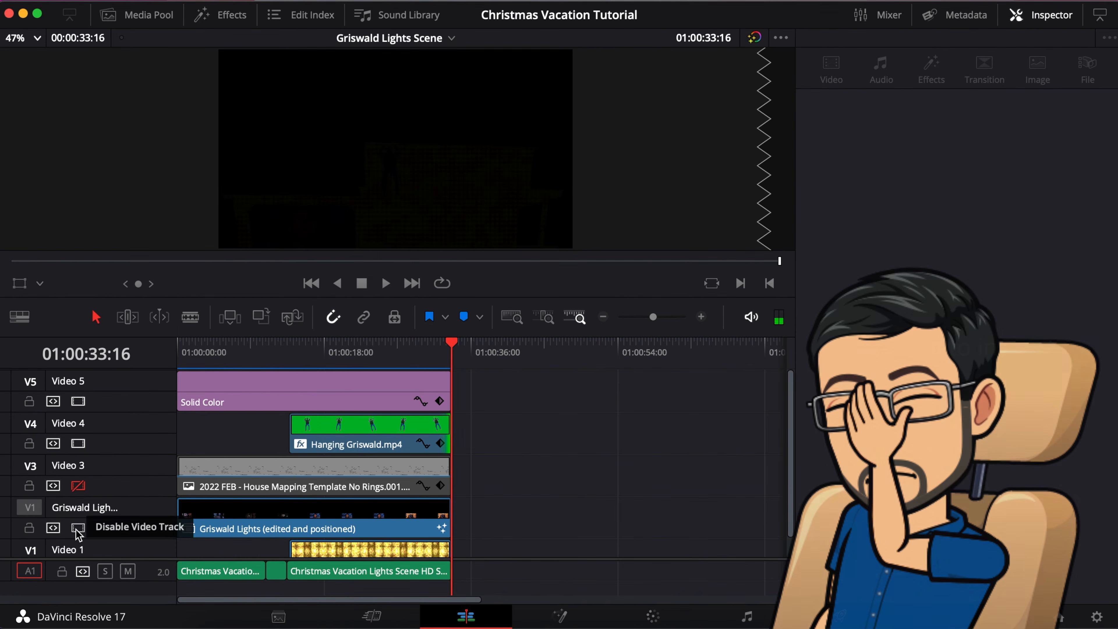
# - Show the Video 3 house template to check the man's placement and the fade near the end, and hide that track again
pyautogui.click(78, 485)
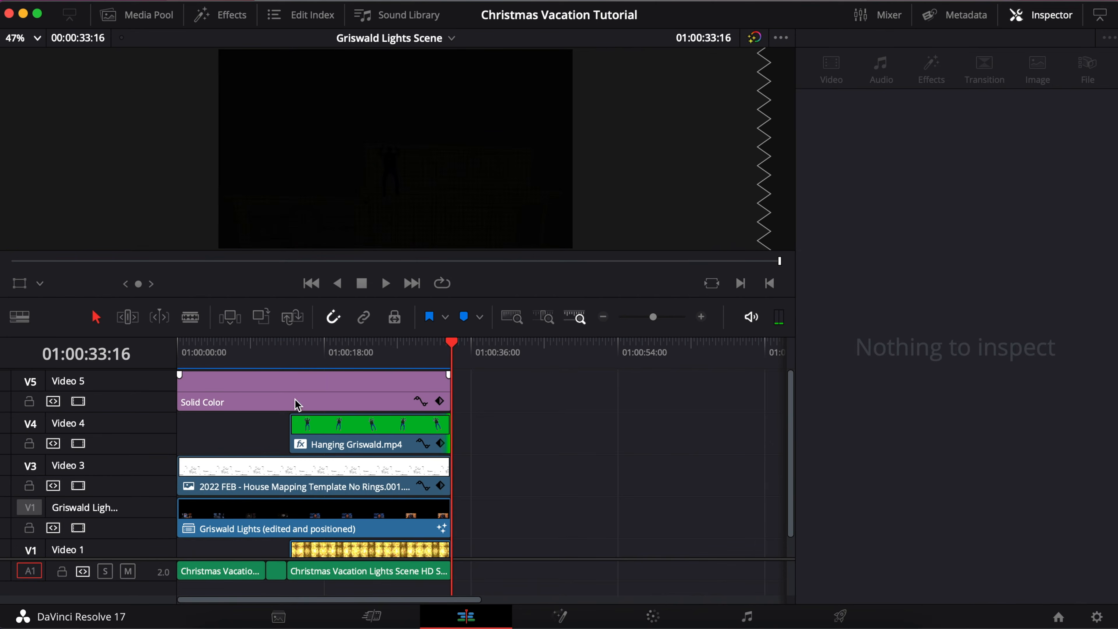
pyautogui.moveTo(451, 348)
pyautogui.mouseDown()
pyautogui.moveTo(416, 348)
pyautogui.moveTo(450, 350)
pyautogui.mouseUp()
pyautogui.moveTo(452, 348); pyautogui.dragTo(404, 348)
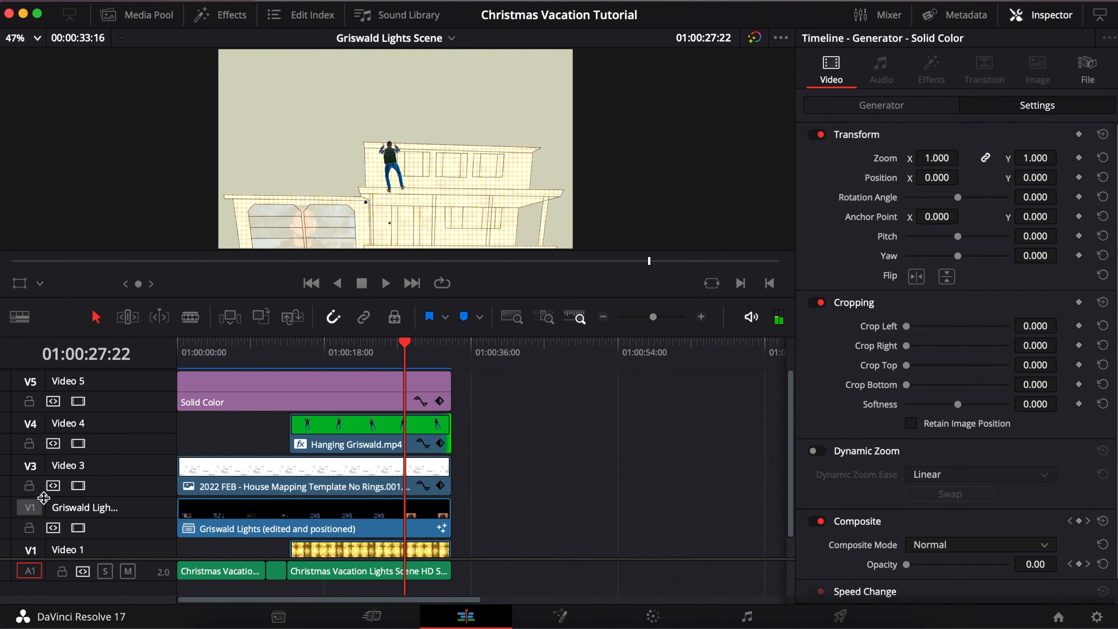
pyautogui.click(78, 486)
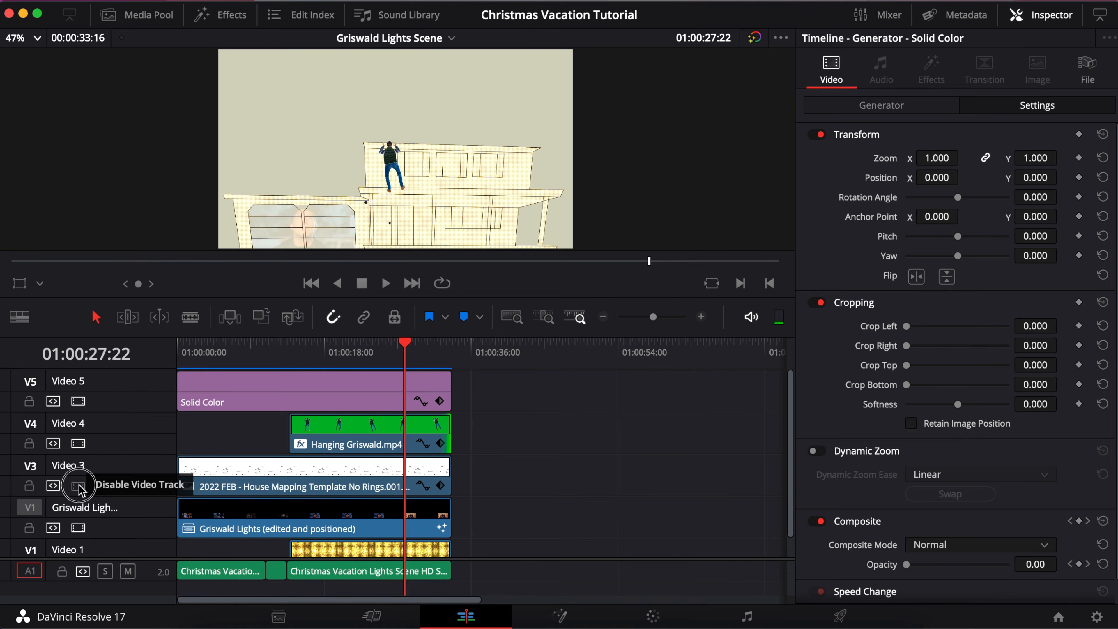
# - Play back the lights scene to review the hanging man's movement over the lit house
pyautogui.moveTo(405, 344); pyautogui.dragTo(331, 347)
pyautogui.press('space')
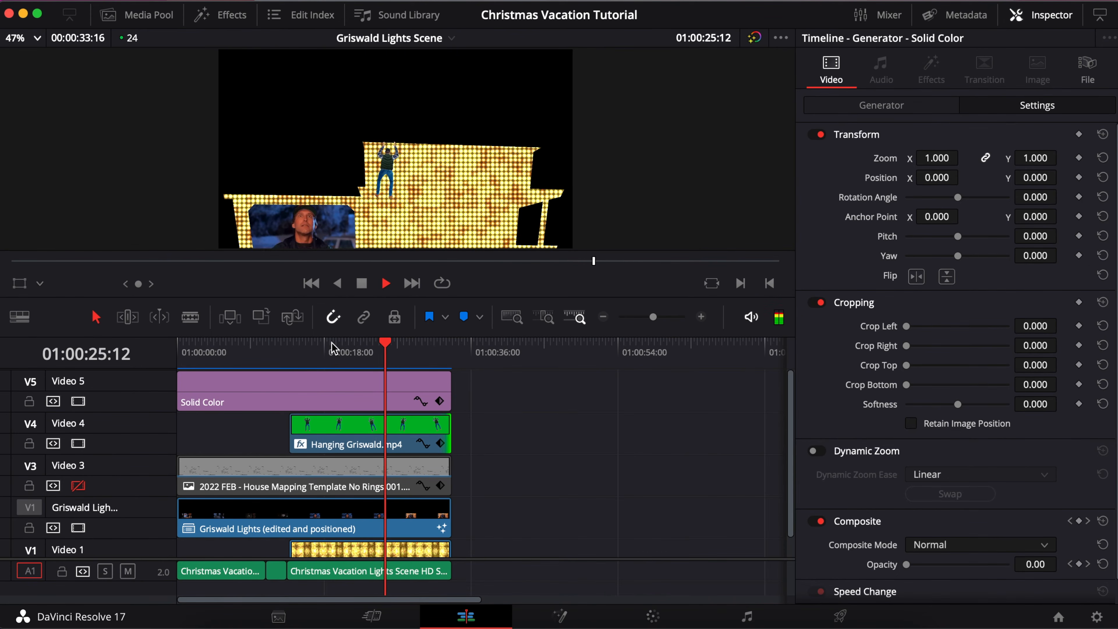
pyautogui.press('space')
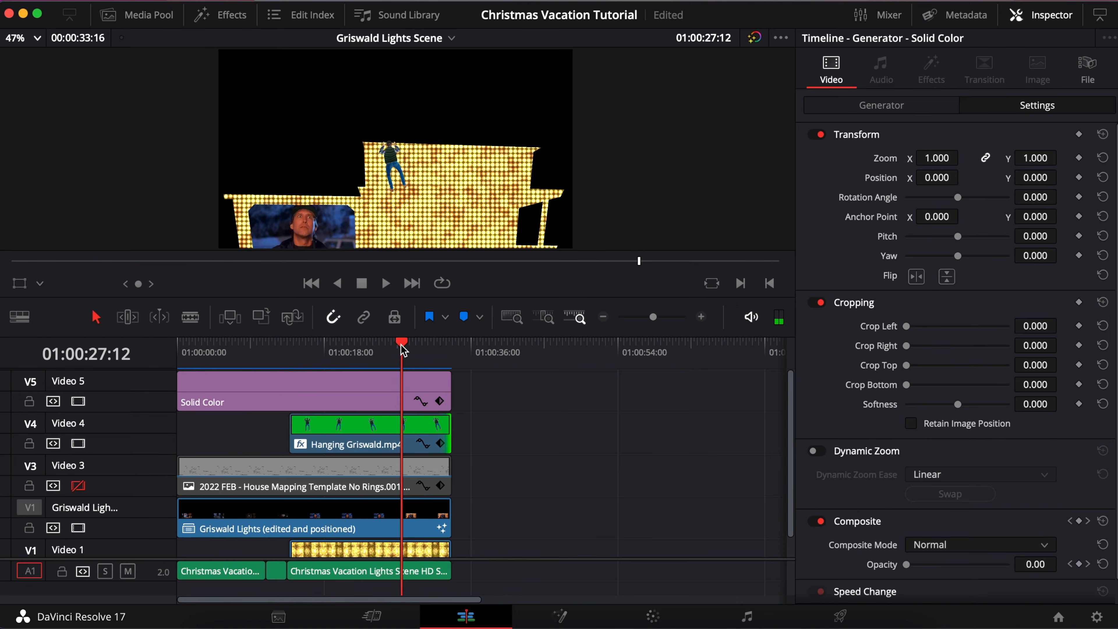
# - Show the effects library and turn on the Open FX Overlay in the viewer with the playhead at 01:00:22:21
pyautogui.moveTo(401, 350); pyautogui.dragTo(365, 352)
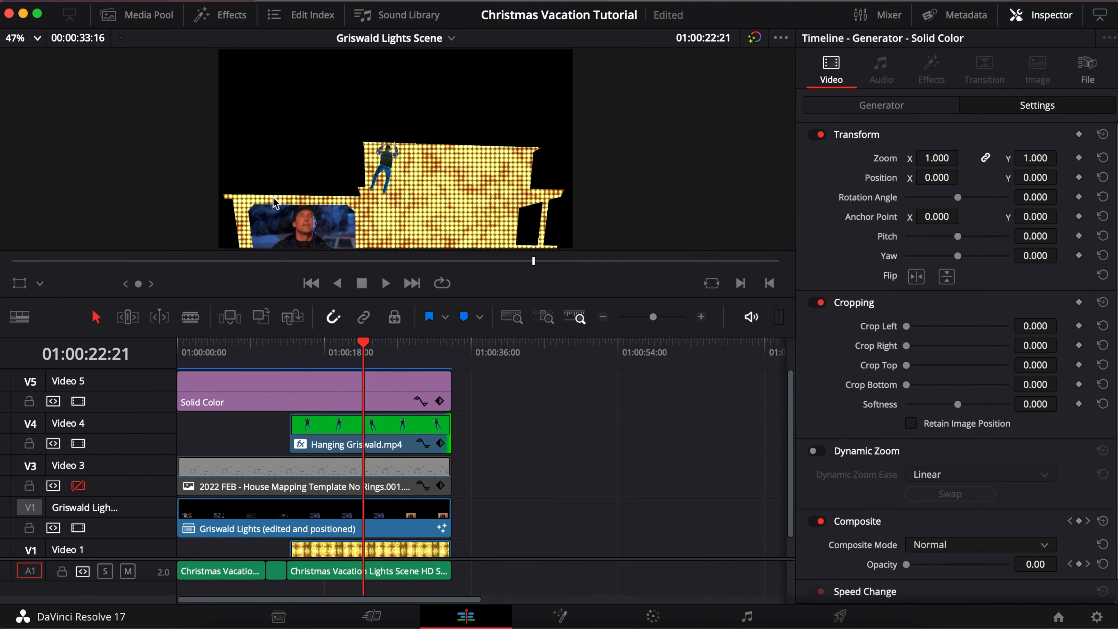
pyautogui.click(229, 15)
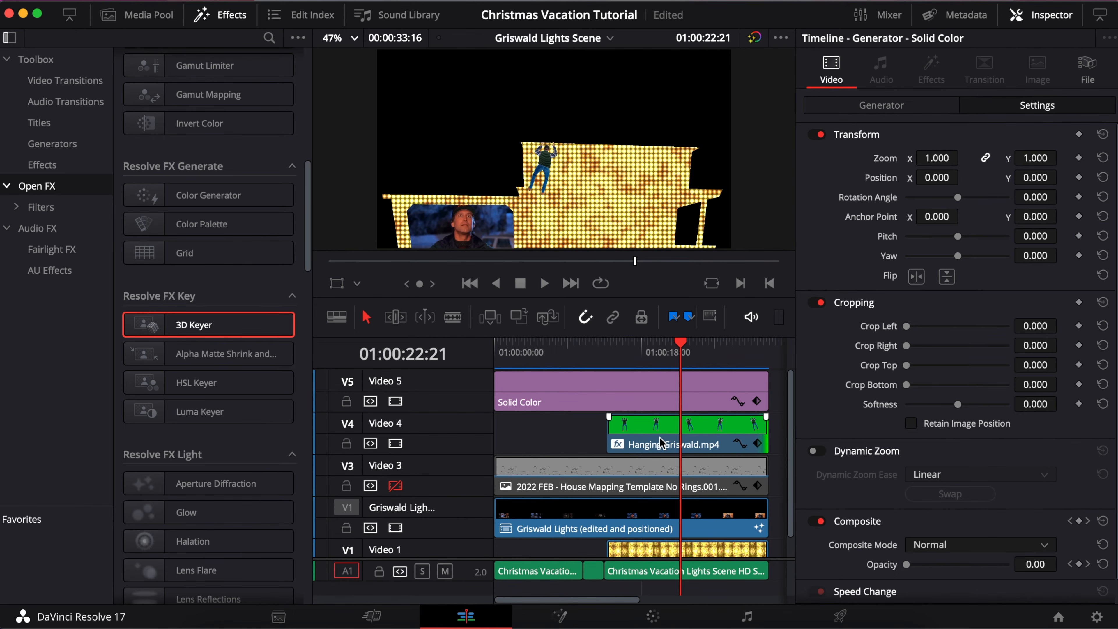
pyautogui.click(356, 283)
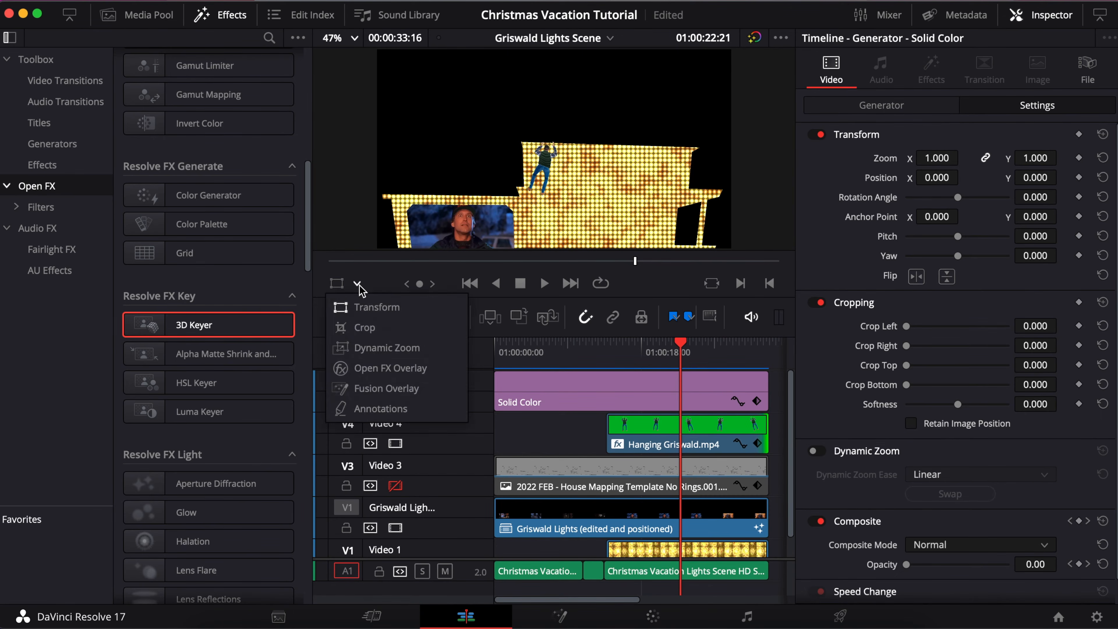
pyautogui.click(384, 372)
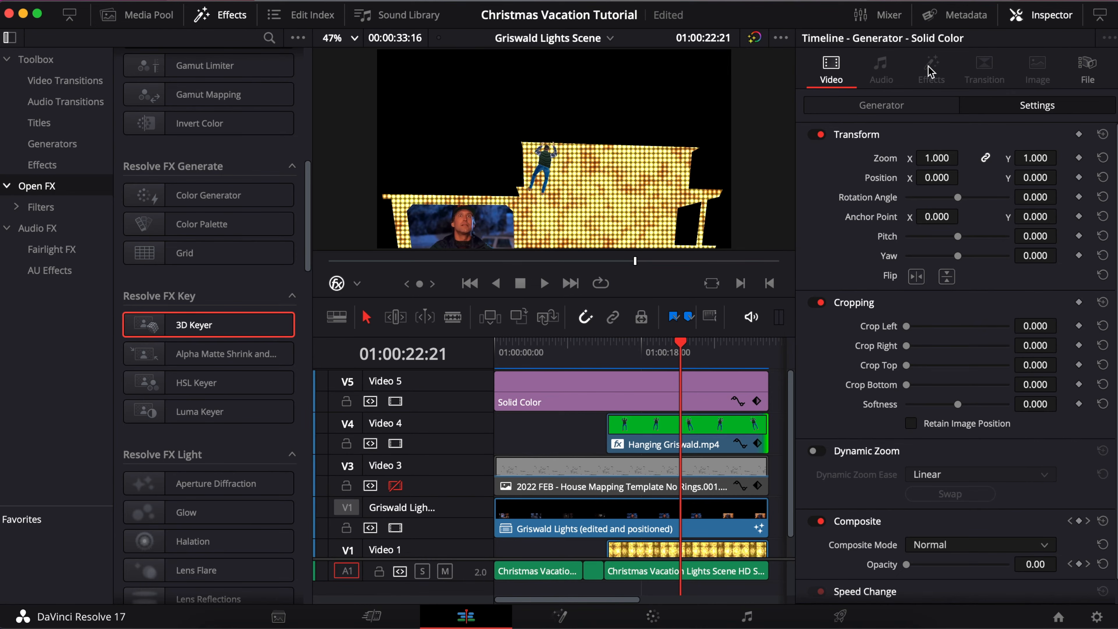
# - Review the Hanging Griswald.mp4 clip's 3D Keyer settings and output options, and return to its transform settings
pyautogui.click(712, 421)
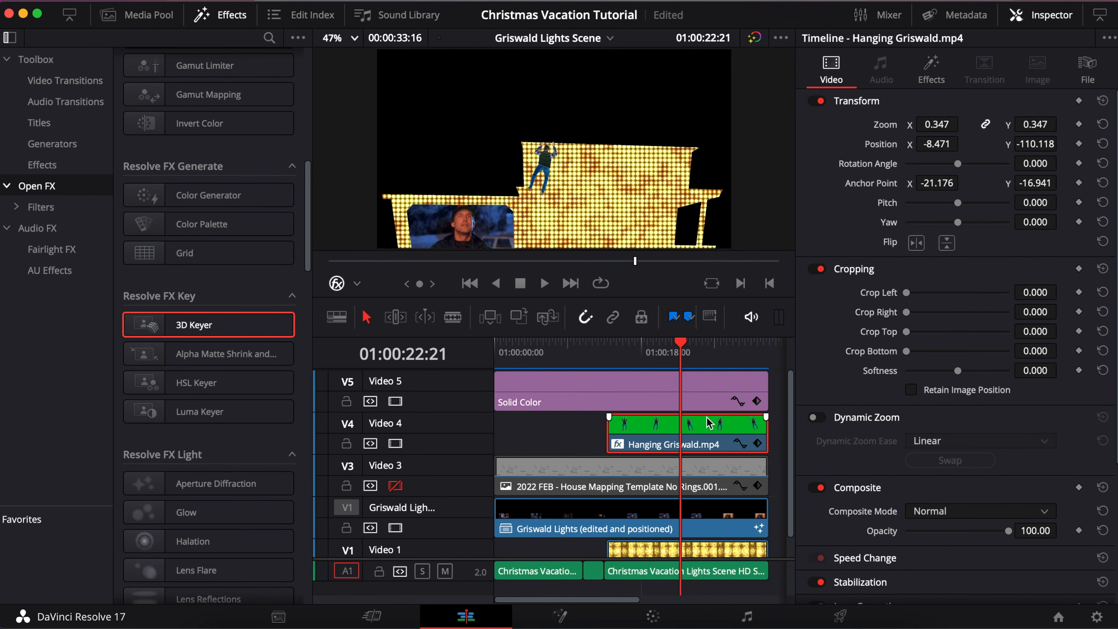
pyautogui.click(932, 68)
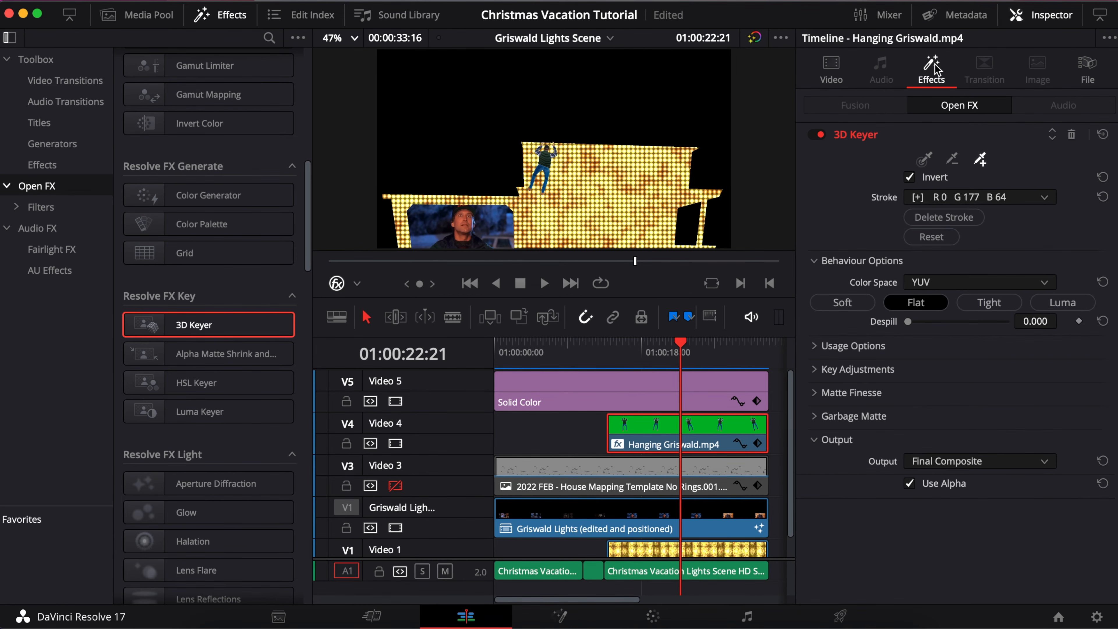
pyautogui.click(981, 162)
pyautogui.click(961, 466)
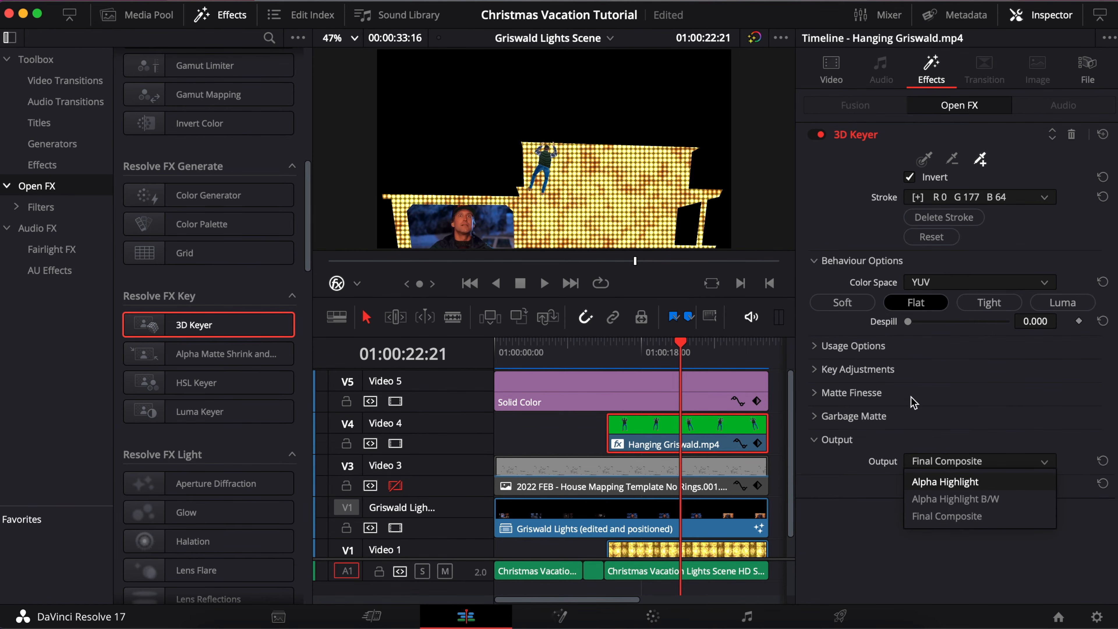
pyautogui.click(905, 372)
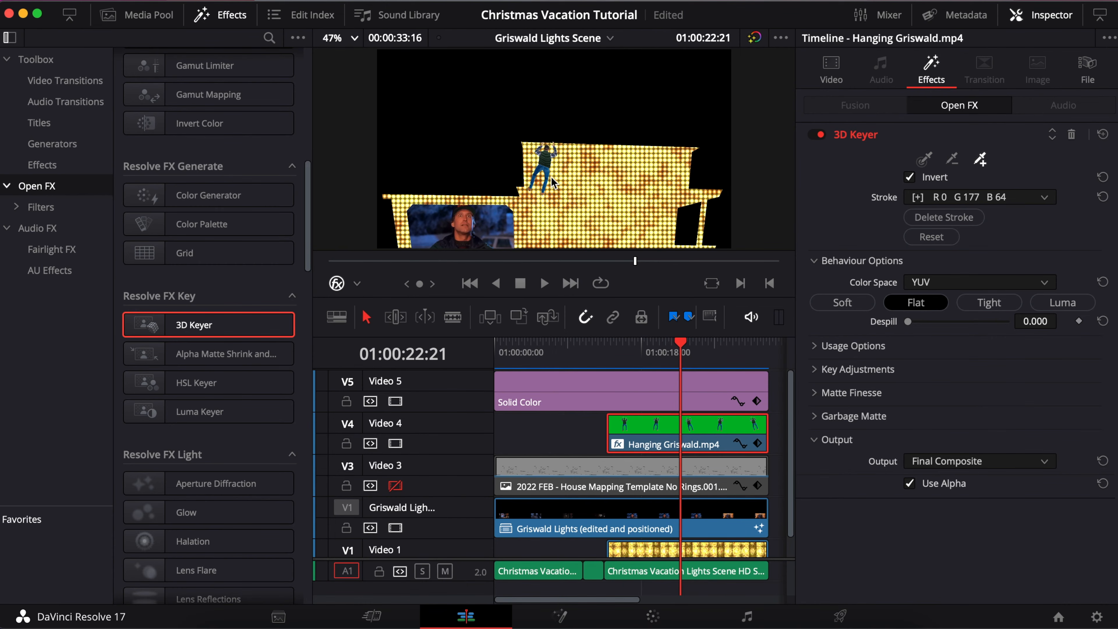
pyautogui.click(831, 70)
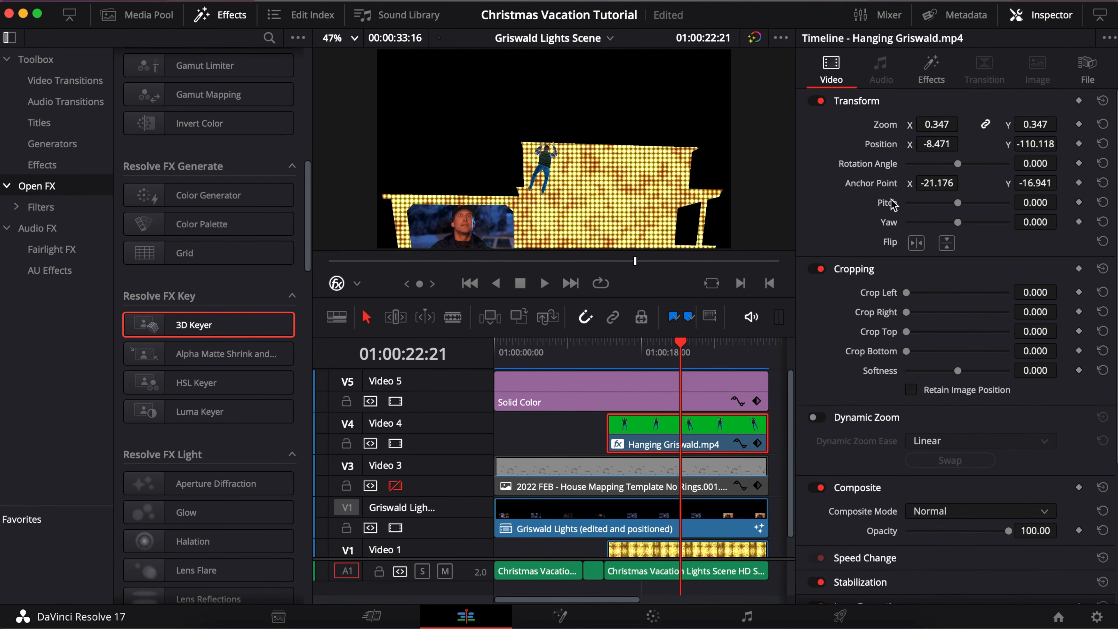